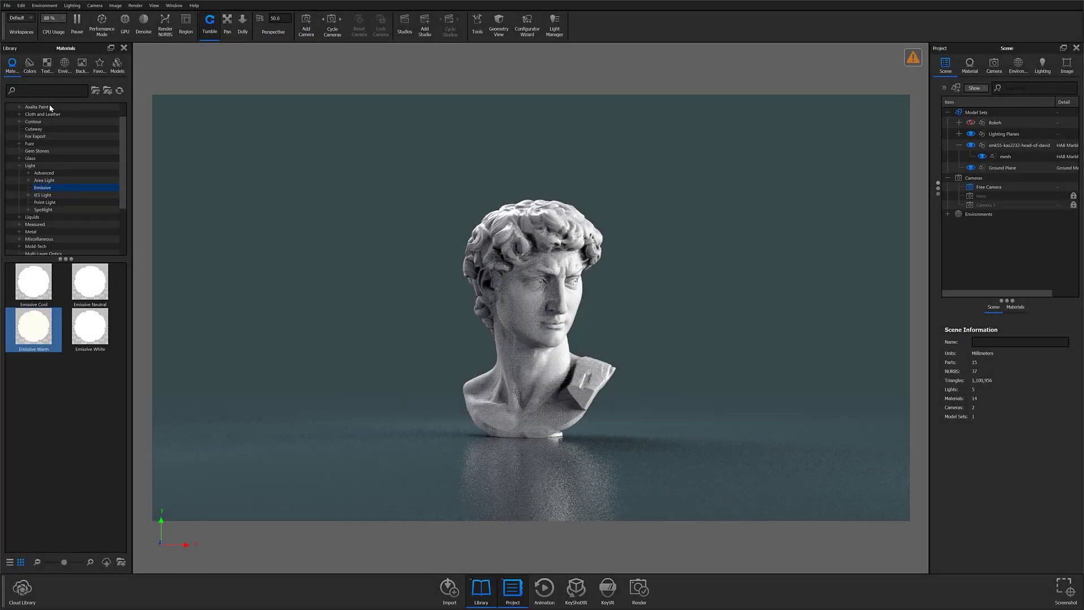
# - Dolly the camera in toward the marble David bust
pyautogui.scroll(5, 551, 445)
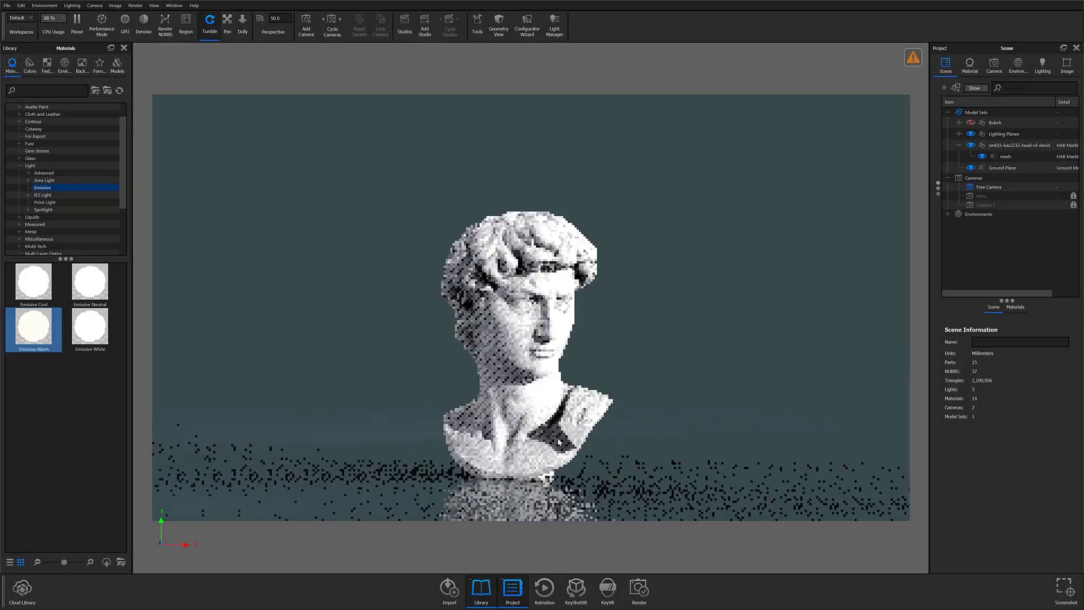
# - Orbit the camera to a top-down view over the bust and its two lights
pyautogui.moveTo(558, 441); pyautogui.dragTo(739, 436)
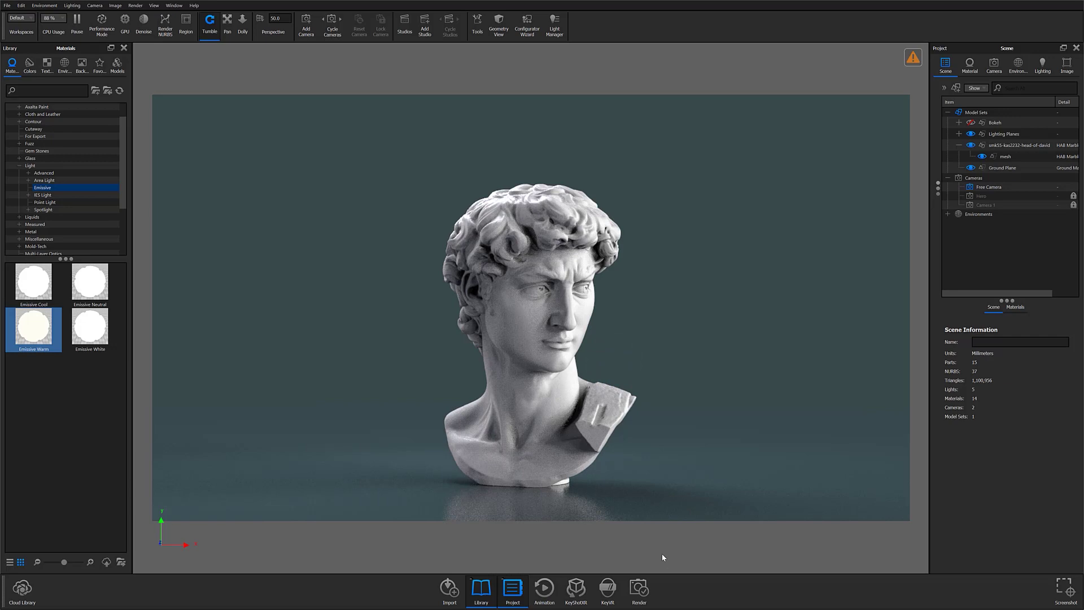
pyautogui.click(673, 525)
pyautogui.moveTo(608, 503); pyautogui.dragTo(530, 452)
pyautogui.moveTo(551, 393)
pyautogui.mouseDown()
pyautogui.moveTo(549, 405)
pyautogui.moveTo(547, 372)
pyautogui.mouseUp()
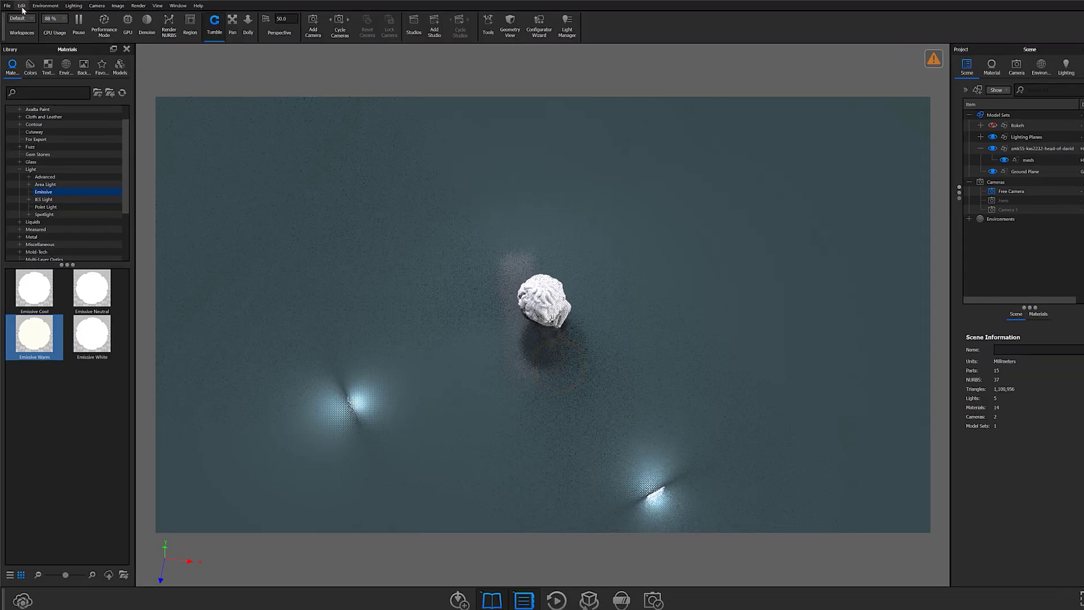
# - Add a sphere to the scene from Edit > Add Geometry
pyautogui.click(21, 5)
pyautogui.moveTo(35, 55)
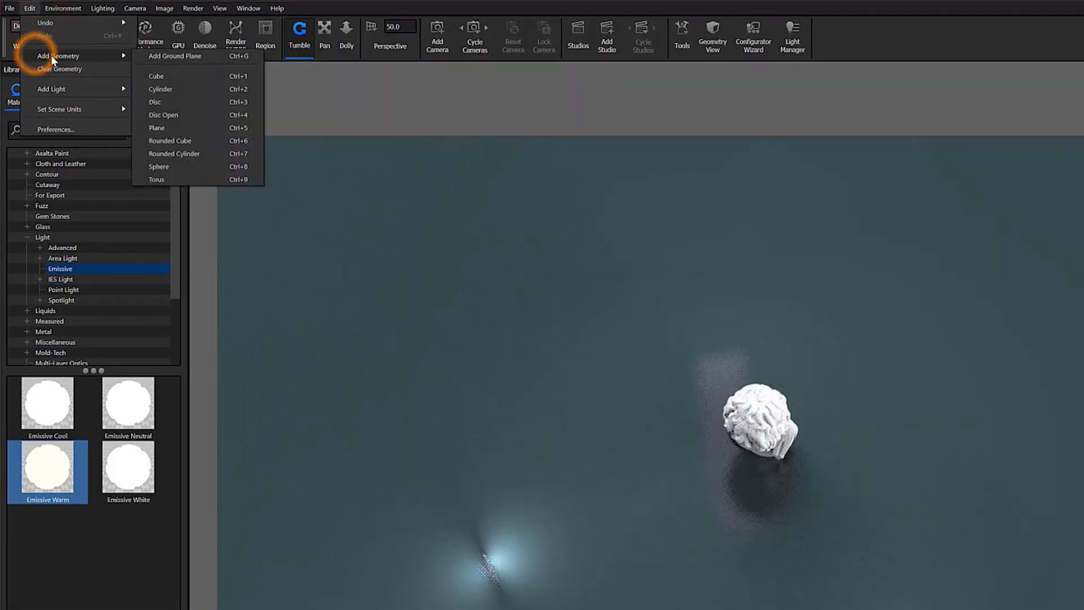
pyautogui.click(177, 167)
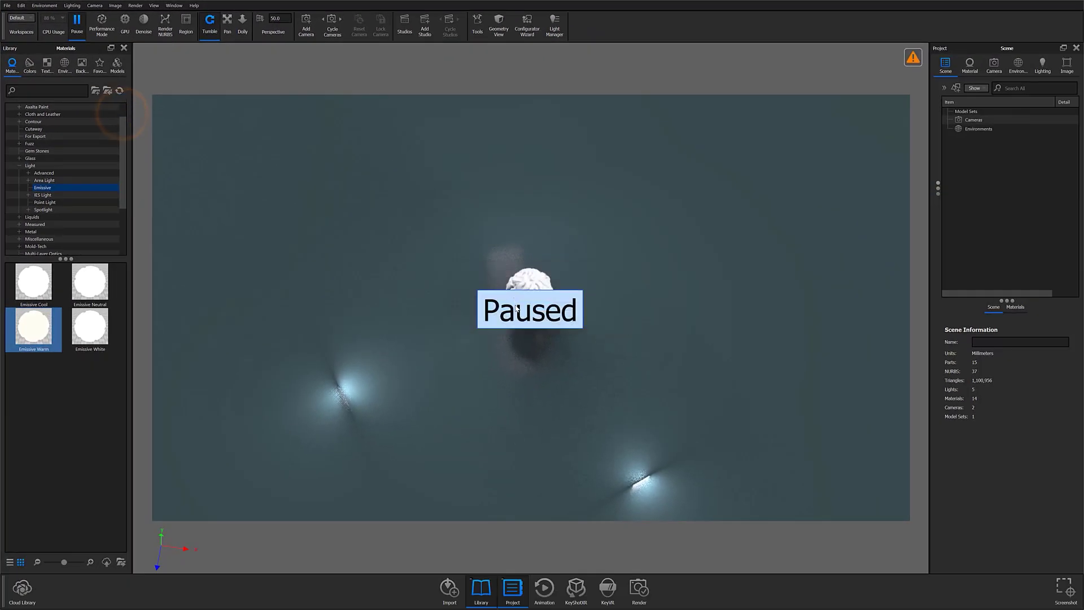
# - Push the sphere far back along Z to about -2937.7 mm
pyautogui.scroll(-8, 506, 335)
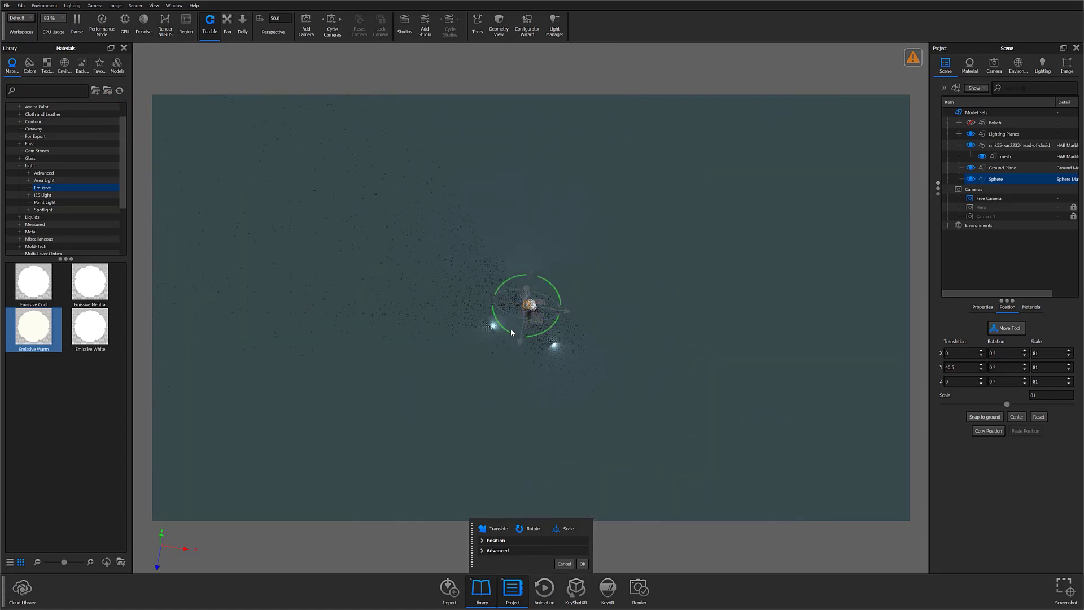
pyautogui.moveTo(522, 343); pyautogui.dragTo(581, 145)
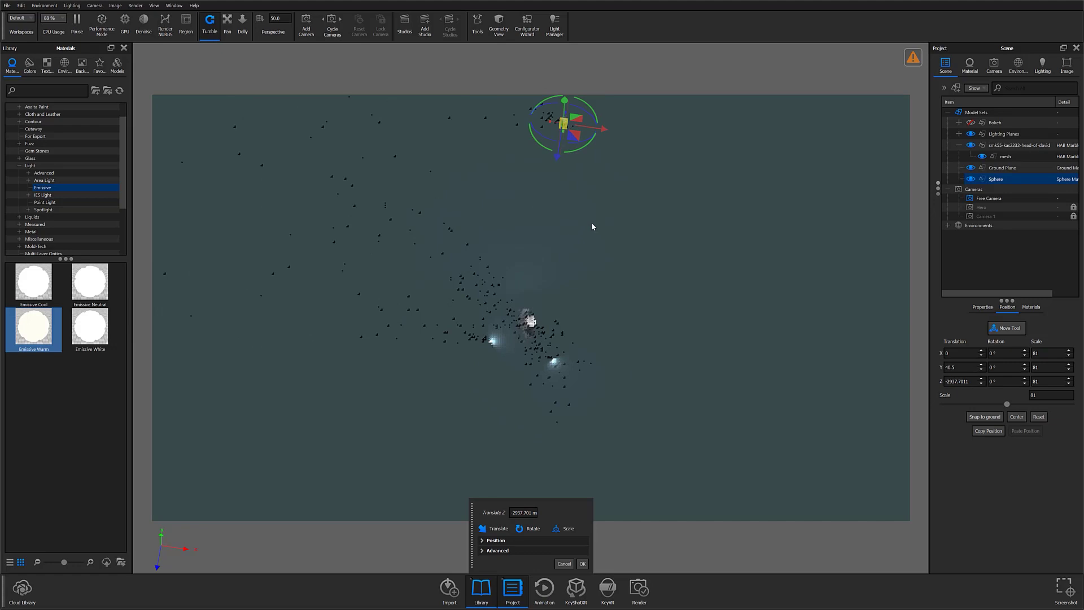
pyautogui.moveTo(834, 202)
pyautogui.mouseDown()
pyautogui.moveTo(843, 160)
pyautogui.moveTo(836, 195)
pyautogui.mouseUp()
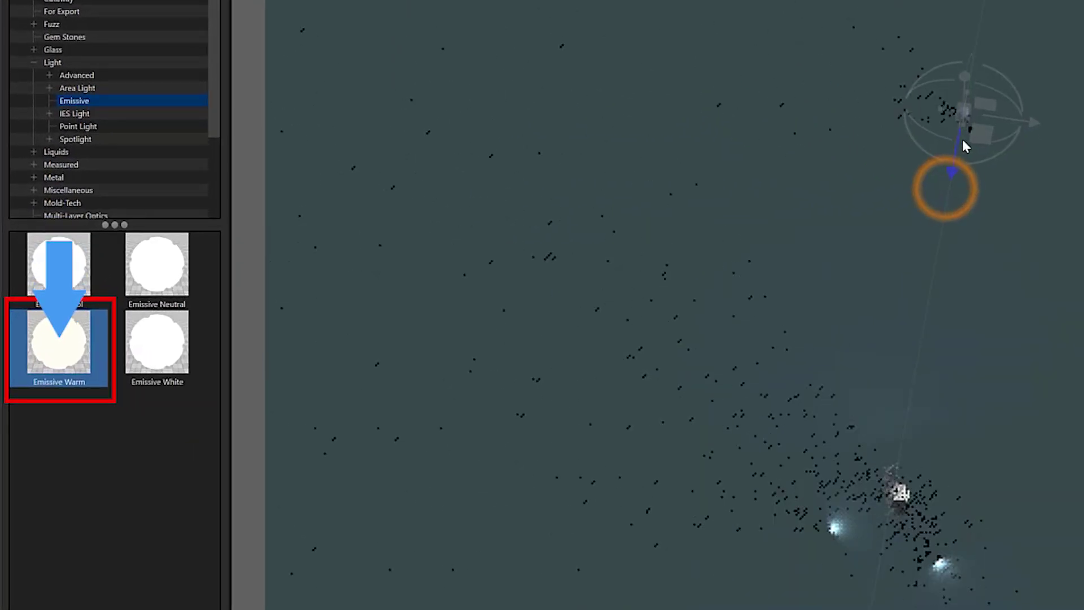
pyautogui.moveTo(955, 179)
pyautogui.mouseDown()
pyautogui.moveTo(950, 188)
pyautogui.moveTo(958, 91)
pyautogui.moveTo(946, 193)
pyautogui.mouseUp()
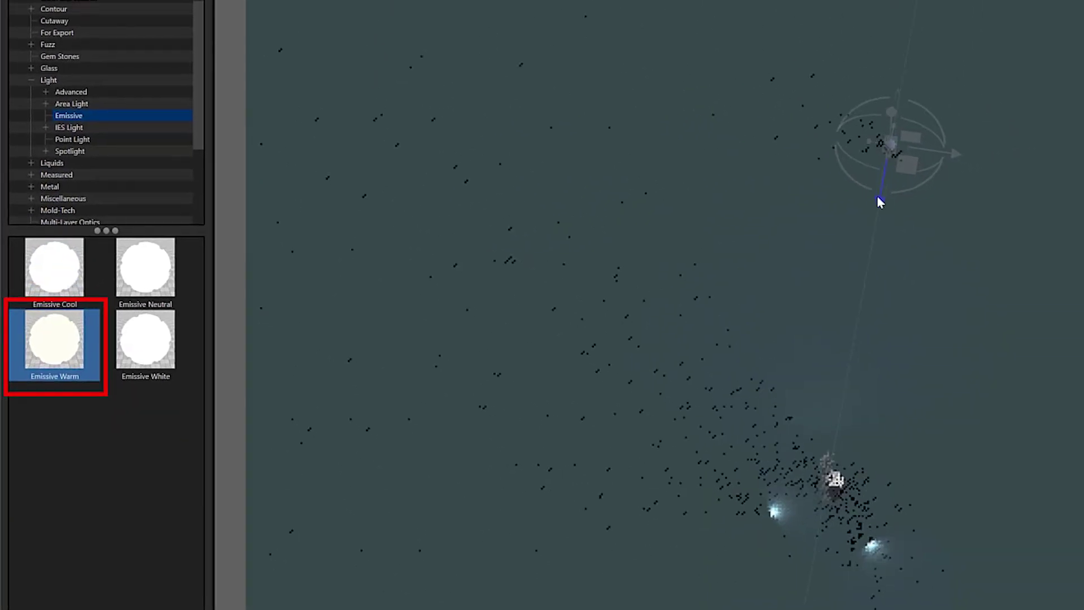
pyautogui.moveTo(880, 200); pyautogui.dragTo(849, 345)
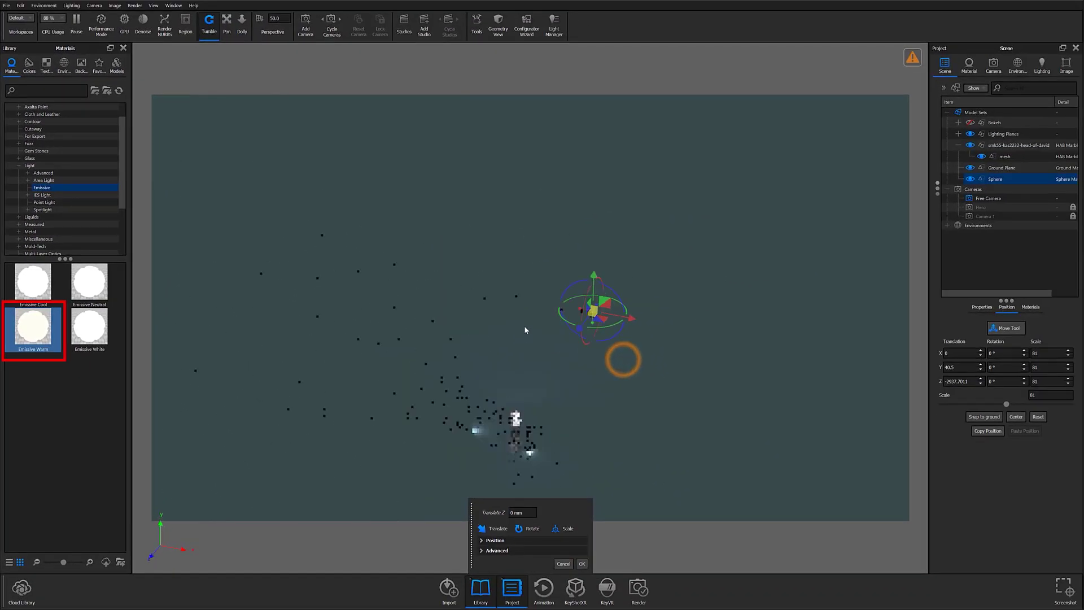
pyautogui.moveTo(525, 330)
pyautogui.mouseDown()
pyautogui.moveTo(524, 361)
pyautogui.moveTo(462, 436)
pyautogui.moveTo(770, 319)
pyautogui.moveTo(627, 363)
pyautogui.moveTo(262, 402)
pyautogui.mouseUp()
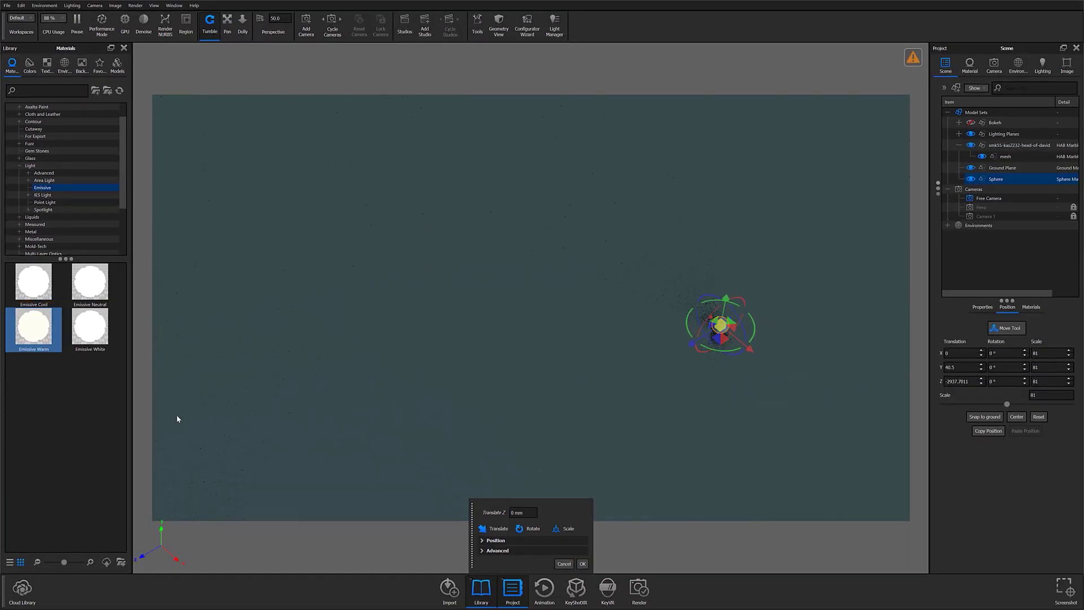
# - Confirm the sphere's position and give it an unlinked Emissive Warm material
pyautogui.click(581, 564)
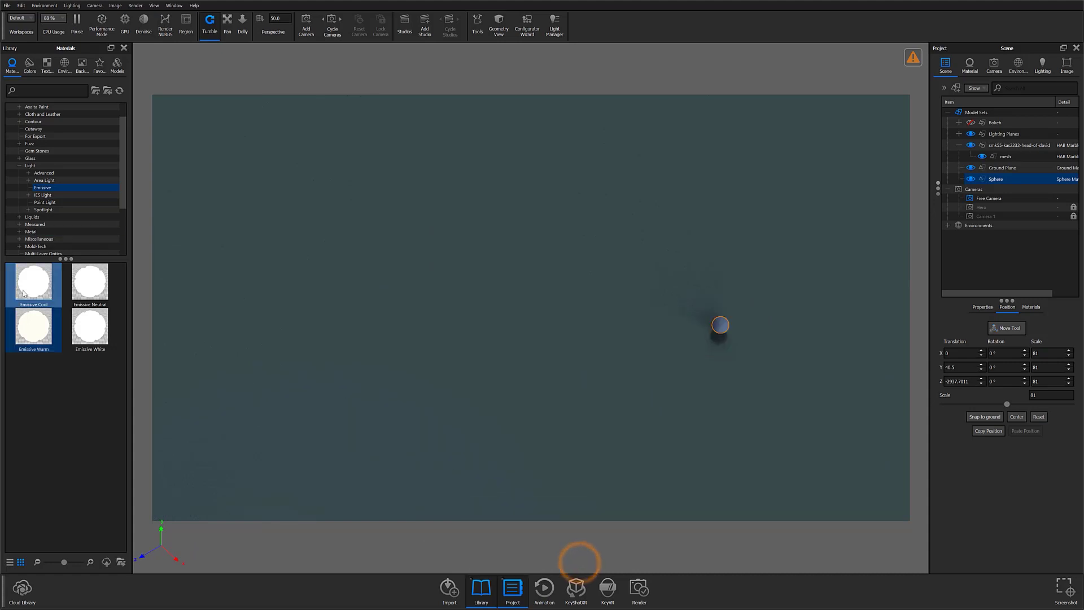
pyautogui.moveTo(34, 327); pyautogui.dragTo(717, 330)
pyautogui.click(612, 324)
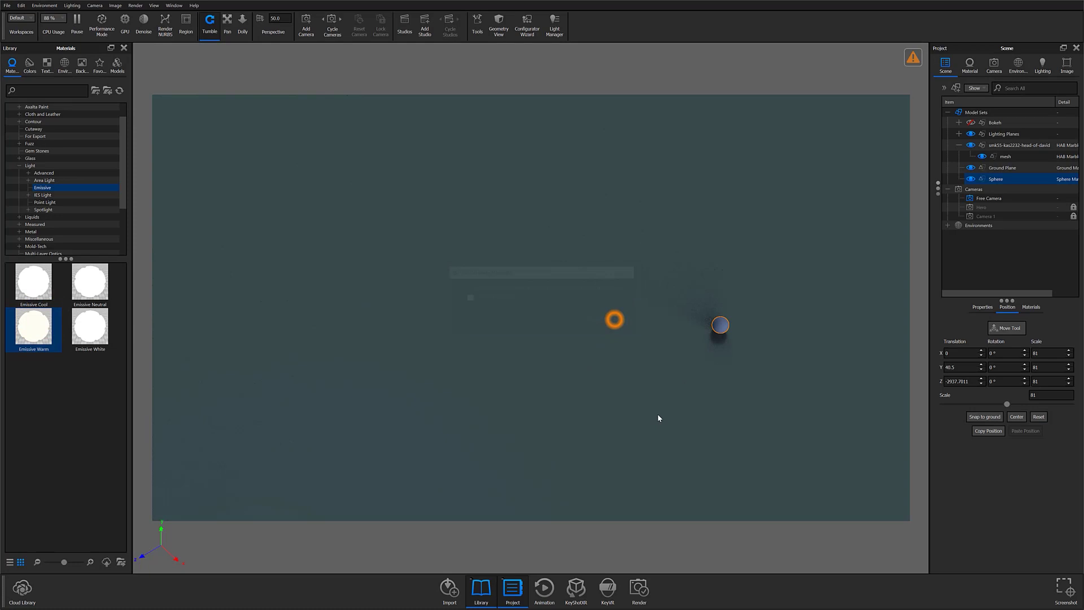
pyautogui.moveTo(658, 421); pyautogui.dragTo(504, 411)
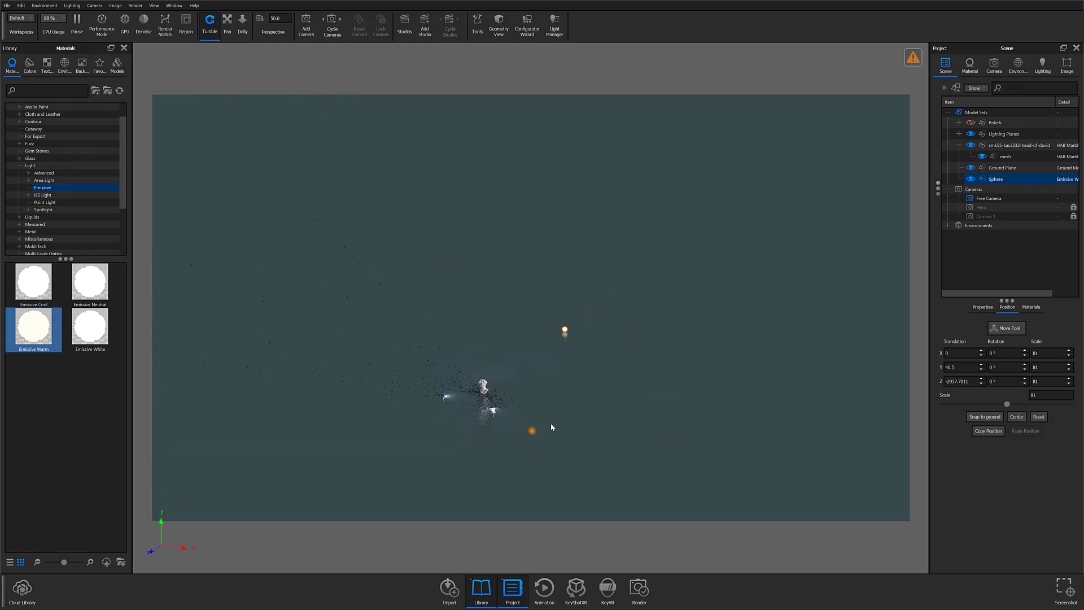
pyautogui.scroll(10, 429, 382)
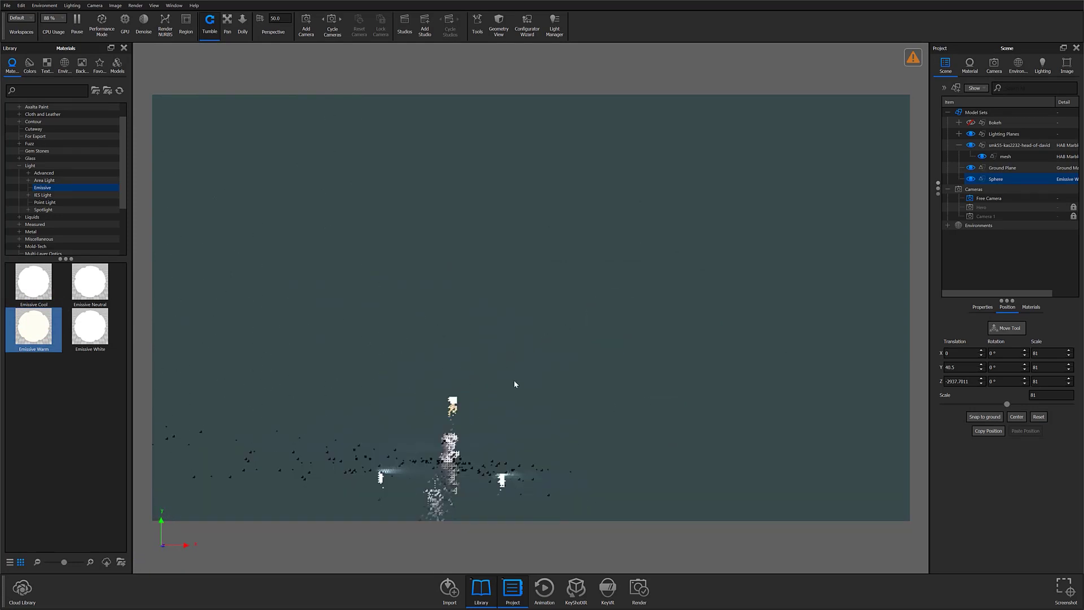
pyautogui.moveTo(545, 371); pyautogui.dragTo(565, 352)
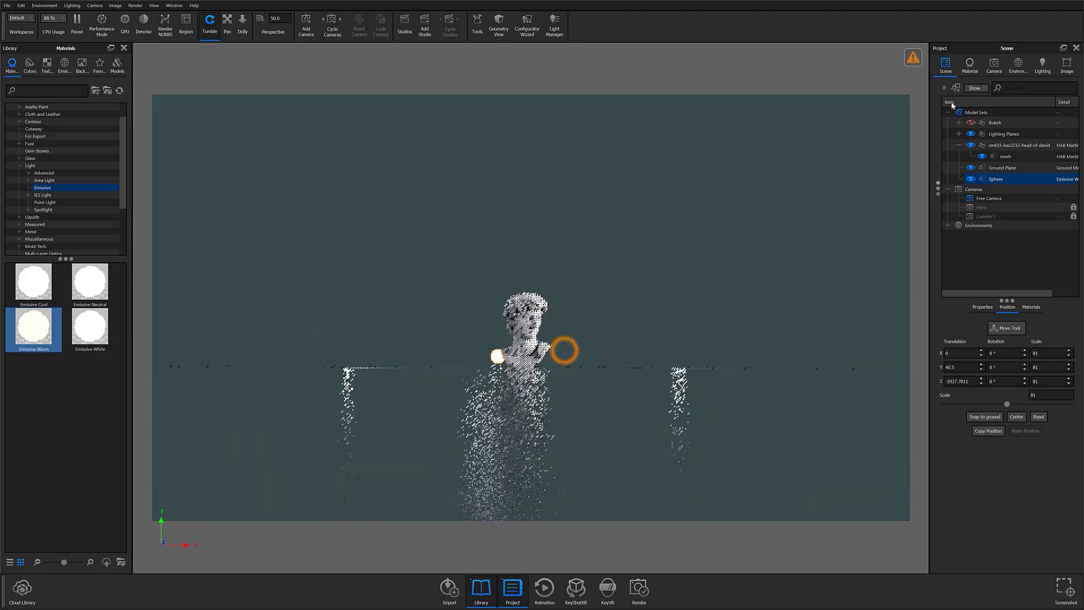
# - Switch to Camera 1 and move the sphere to X -472.1 mm, Y 755.0 mm beside the head
pyautogui.click(995, 64)
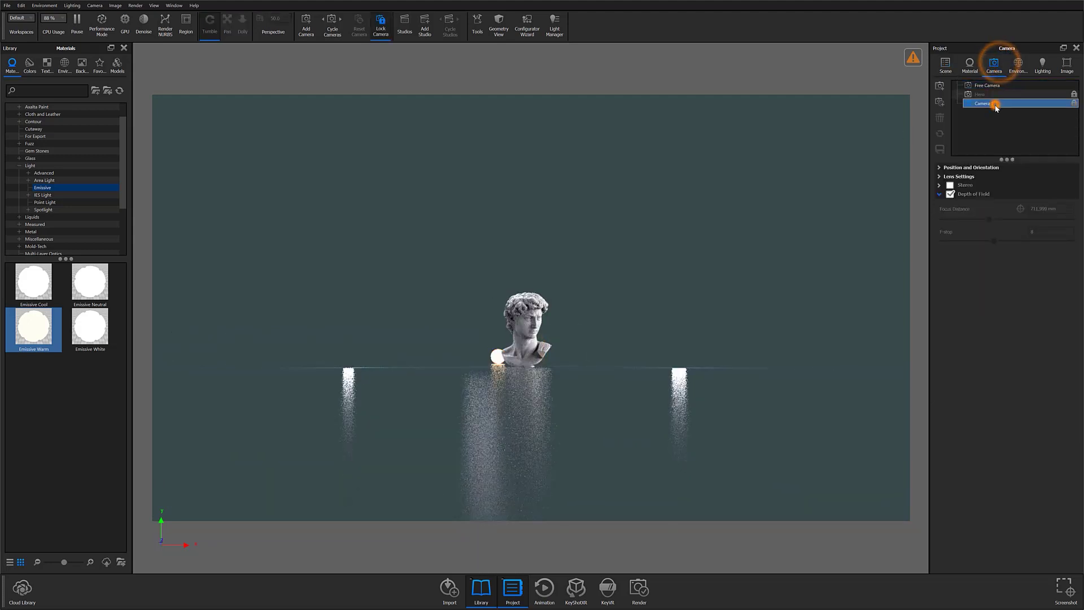
pyautogui.click(992, 102)
pyautogui.click(945, 63)
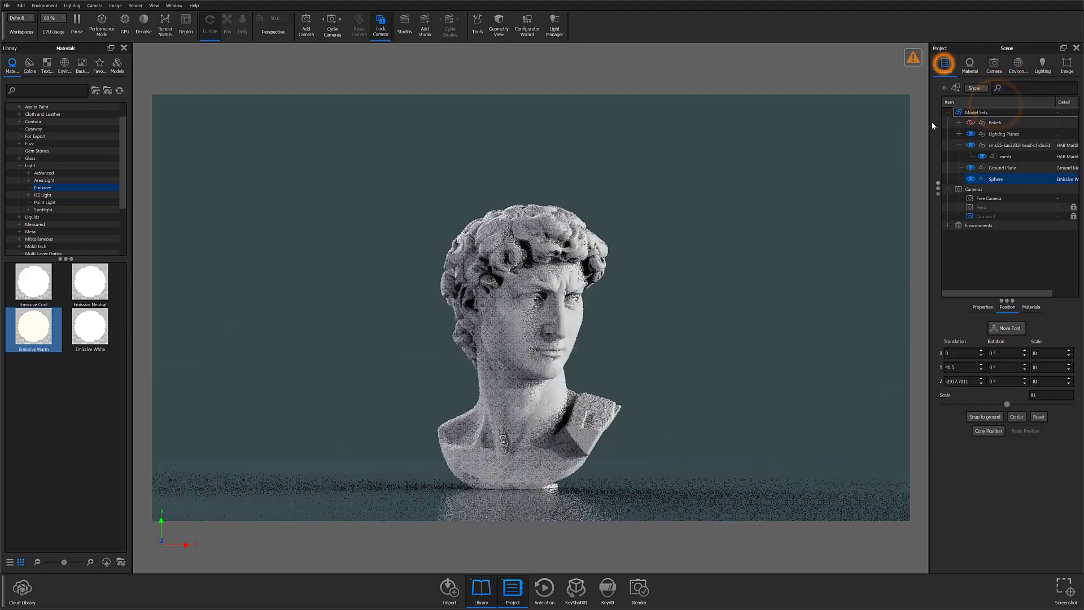
pyautogui.rightClick(1012, 179)
pyautogui.click(1002, 233)
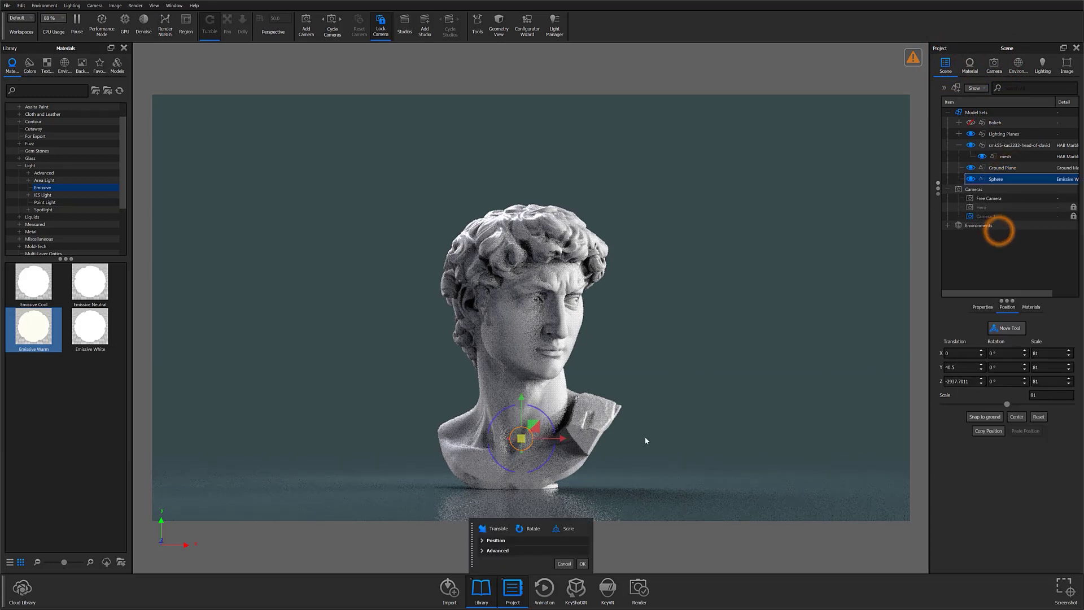
pyautogui.moveTo(562, 437); pyautogui.dragTo(404, 229)
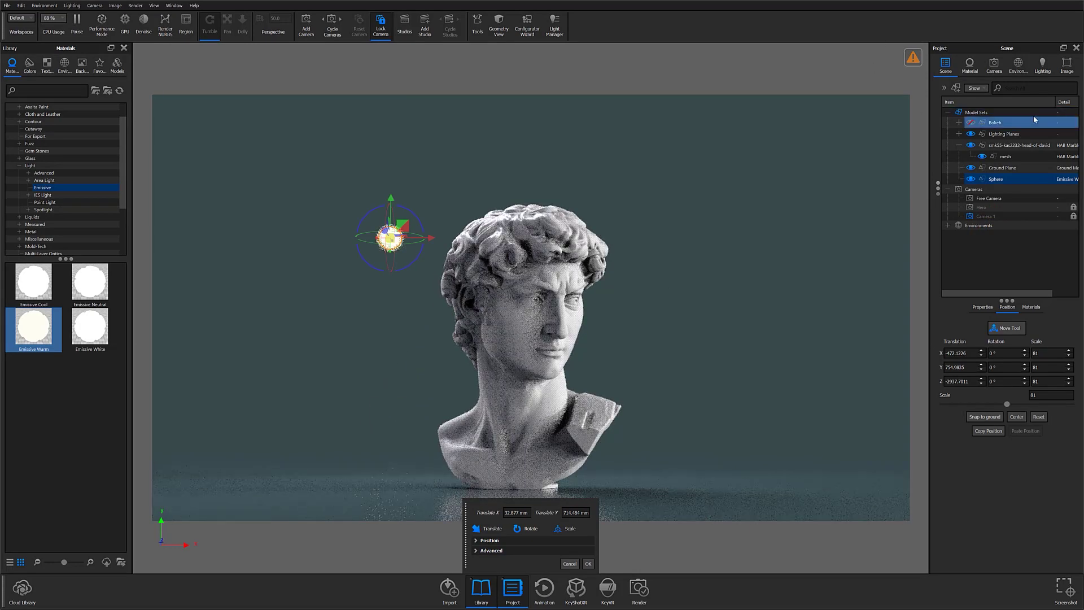
# - Adjust the small sphere near the top among the duplicated Bokeh spheres
pyautogui.click(997, 67)
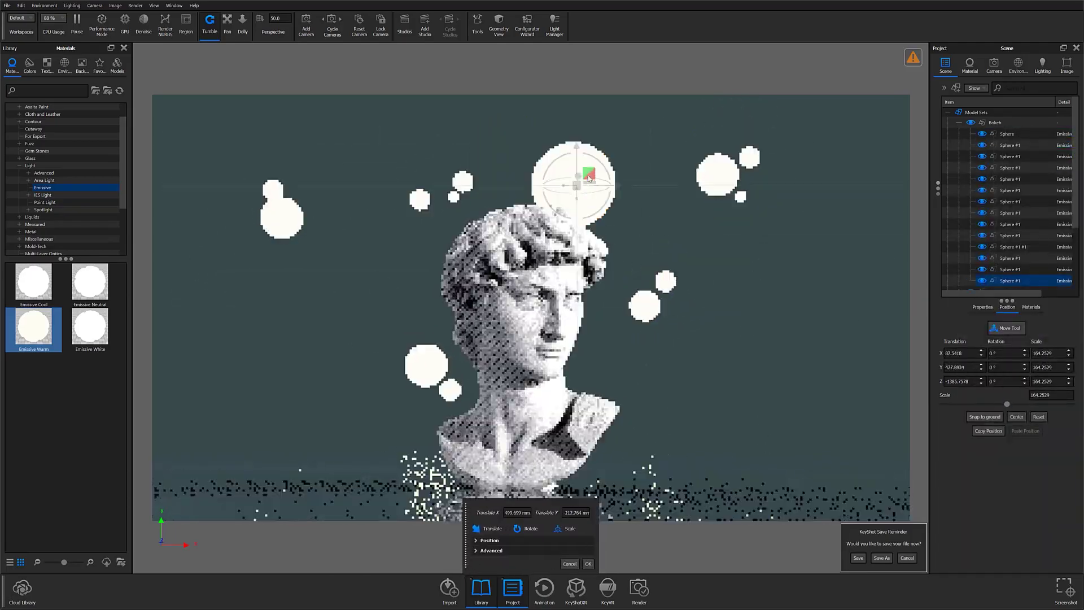
pyautogui.click(667, 281)
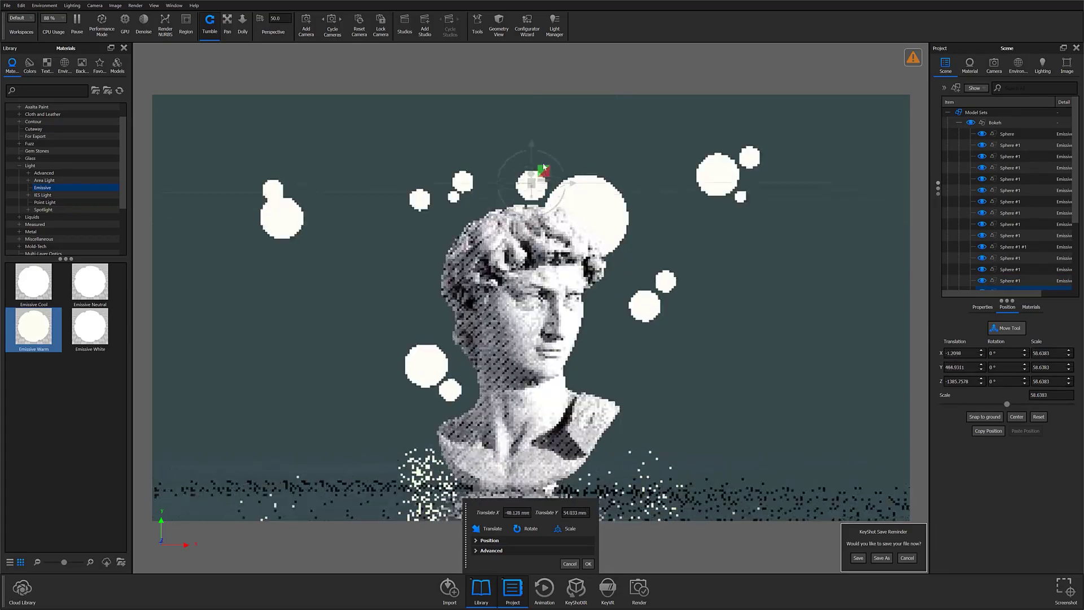
pyautogui.click(987, 65)
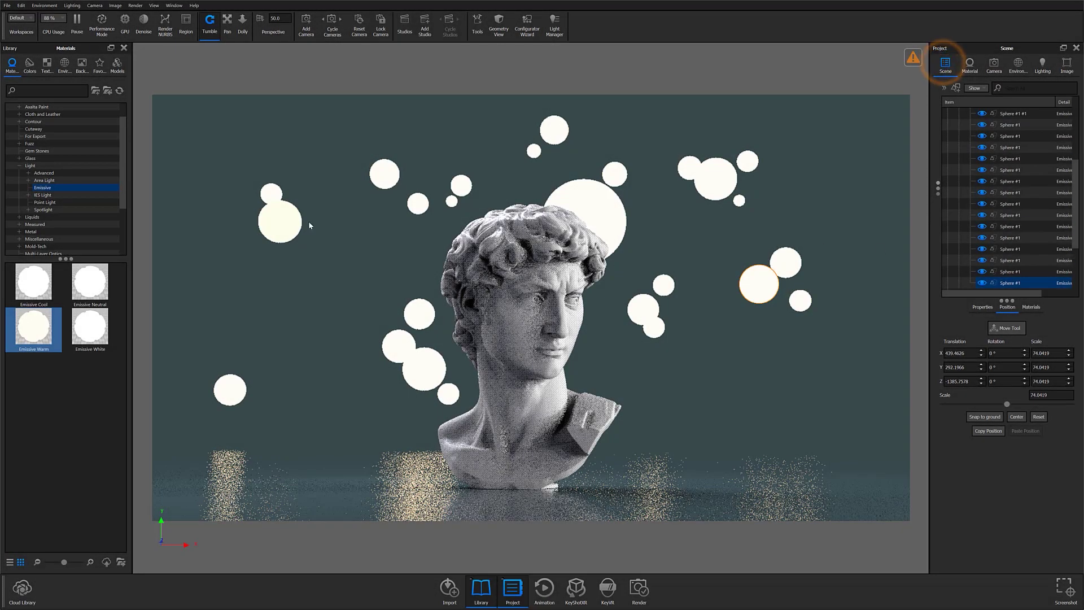
# - Set the left sphere's emissive intensity to 2 and check it with depth of field toggled
pyautogui.click(274, 223)
pyautogui.doubleClick(274, 224)
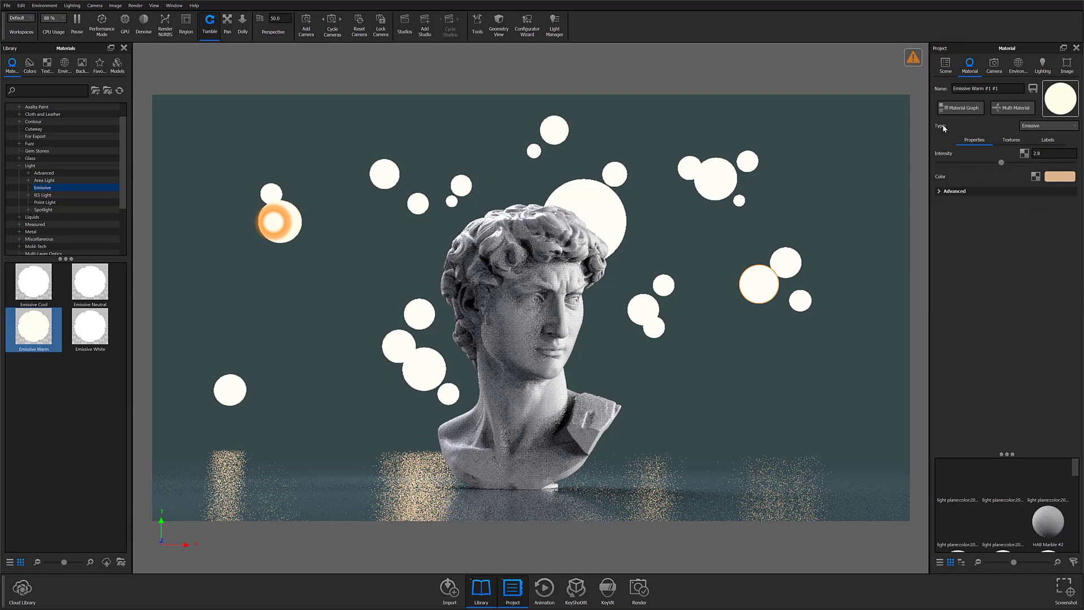
pyautogui.write('2')
pyautogui.press('Return')
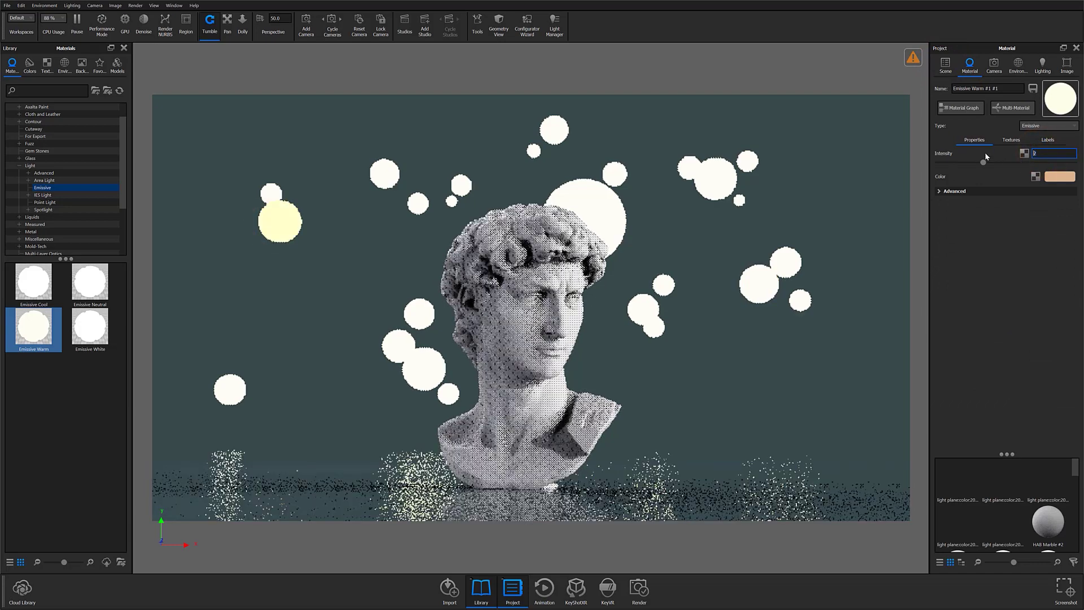
pyautogui.click(992, 64)
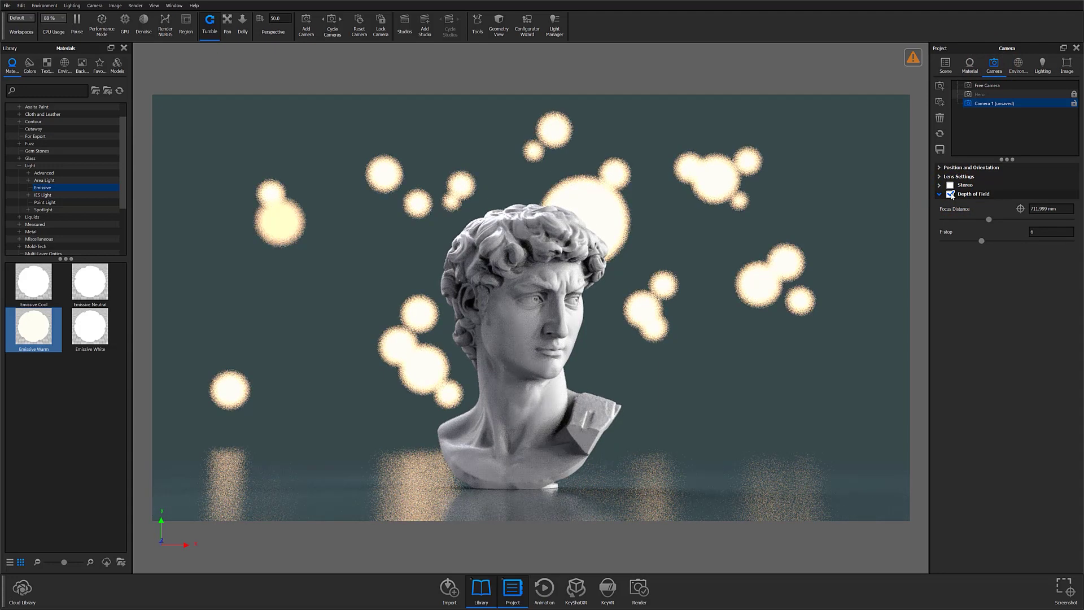
pyautogui.click(951, 193)
# - Set the small sphere's emissive intensity to 2 as well
pyautogui.click(970, 63)
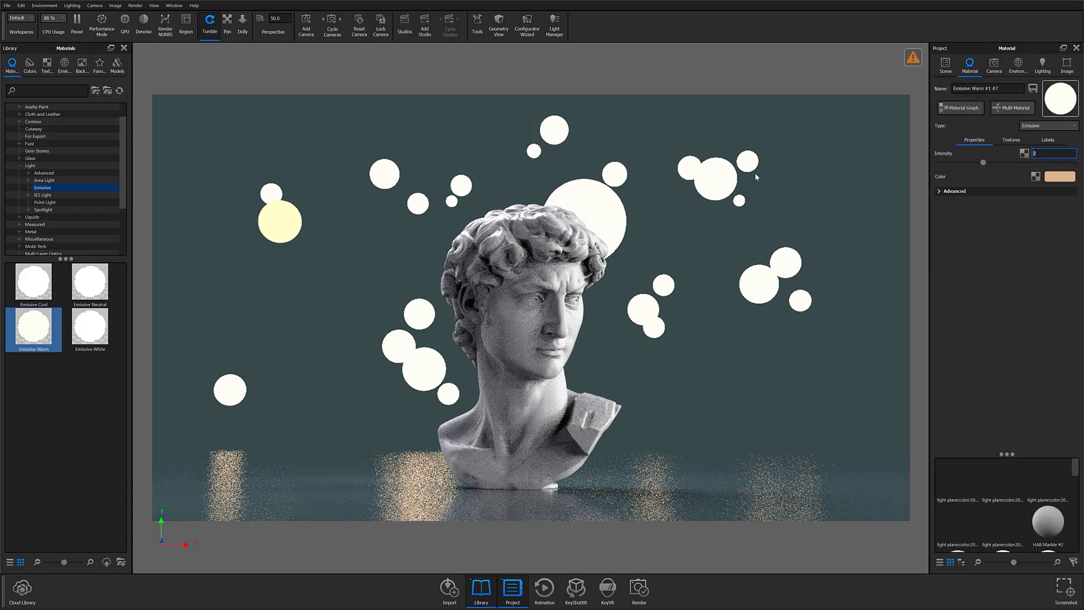
pyautogui.click(690, 161)
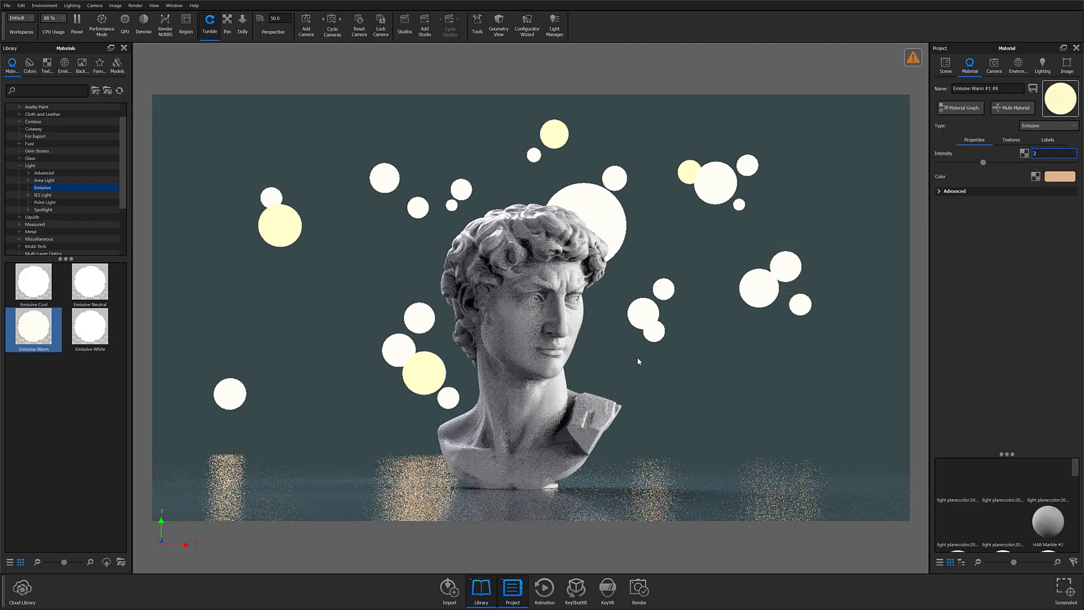
pyautogui.click(661, 293)
pyautogui.write('2')
pyautogui.press('Return')
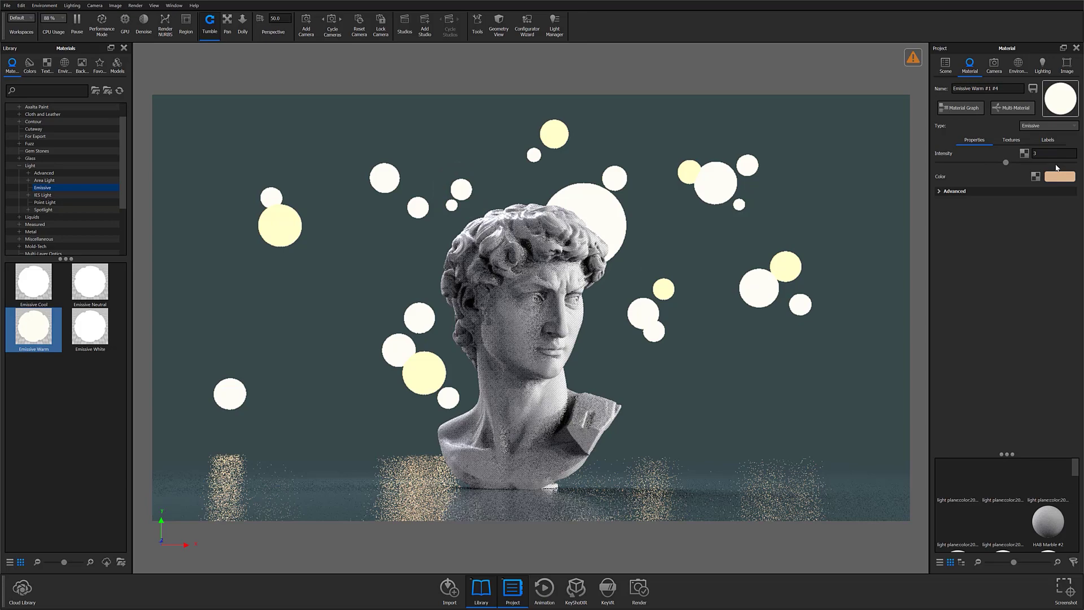
# - Replace one more sphere's intensity value with 2
pyautogui.doubleClick(1053, 153)
pyautogui.write('2')
pyautogui.press('Return')
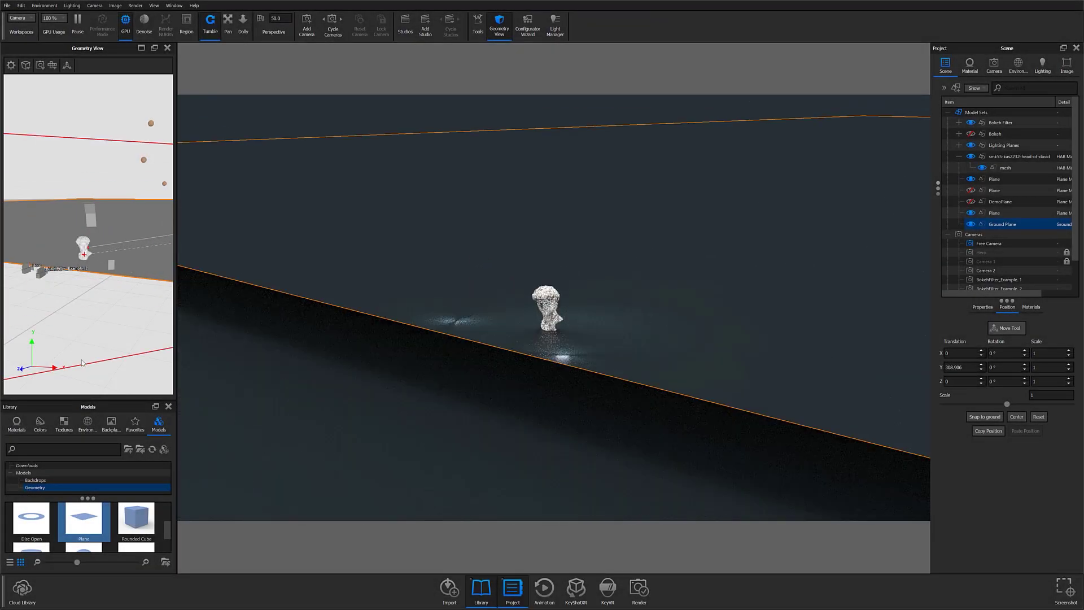
# - Add a small plane, stand it upright facing the camera, and place it before the bust
pyautogui.moveTo(84, 518); pyautogui.dragTo(554, 348)
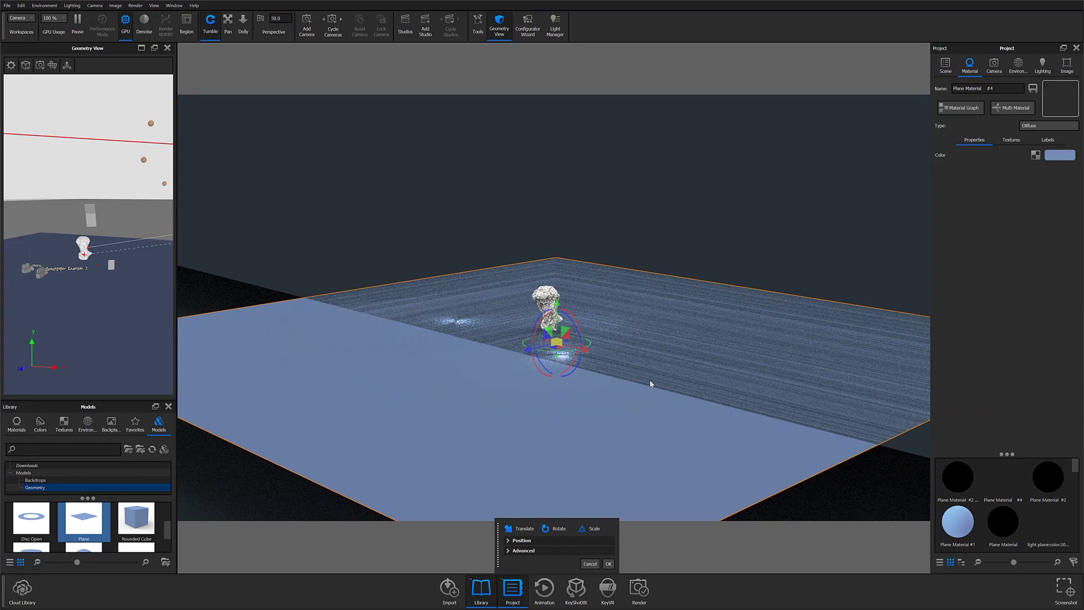
pyautogui.moveTo(1007, 405); pyautogui.dragTo(994, 405)
pyautogui.moveTo(581, 361); pyautogui.dragTo(604, 349)
pyautogui.moveTo(740, 389); pyautogui.dragTo(588, 395)
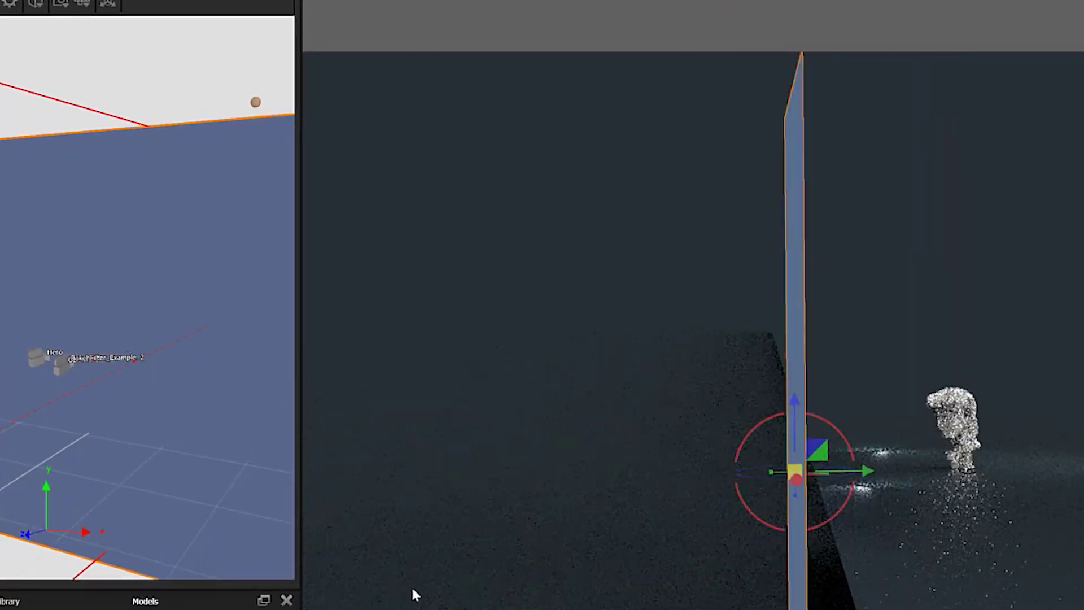
pyautogui.moveTo(414, 594); pyautogui.dragTo(847, 564)
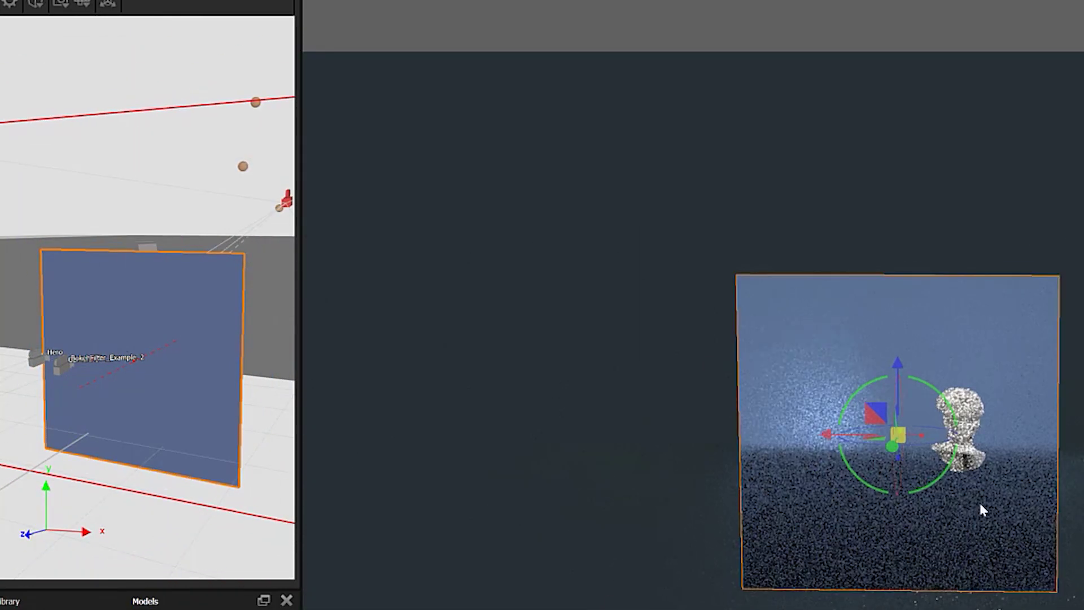
pyautogui.moveTo(877, 413); pyautogui.dragTo(942, 384)
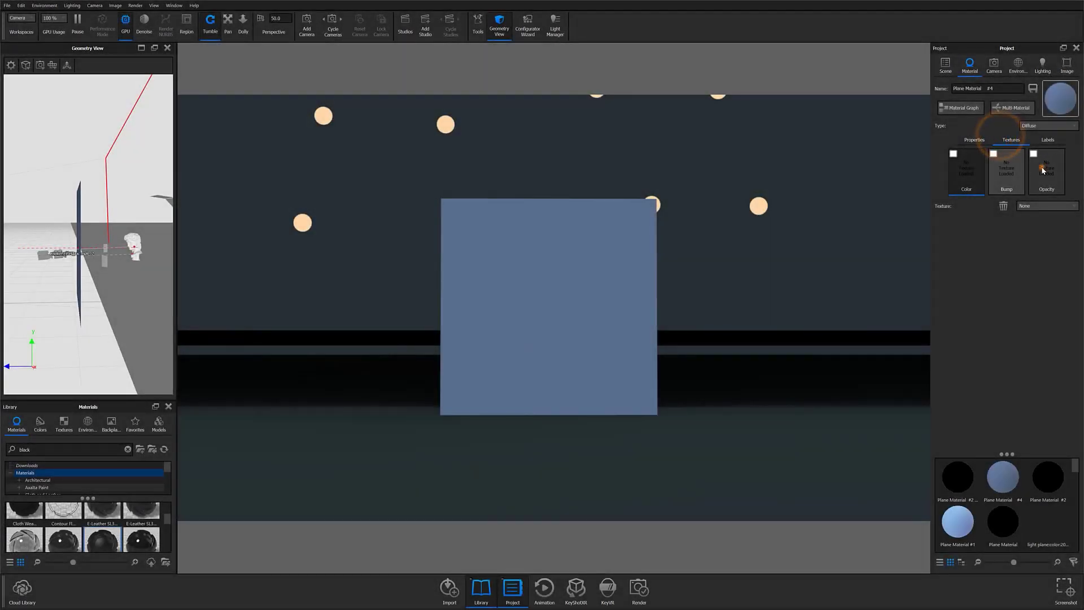
# - Load EMT_White_Blackbackground.png from Explorer as the plane's opacity texture
pyautogui.click(1043, 169)
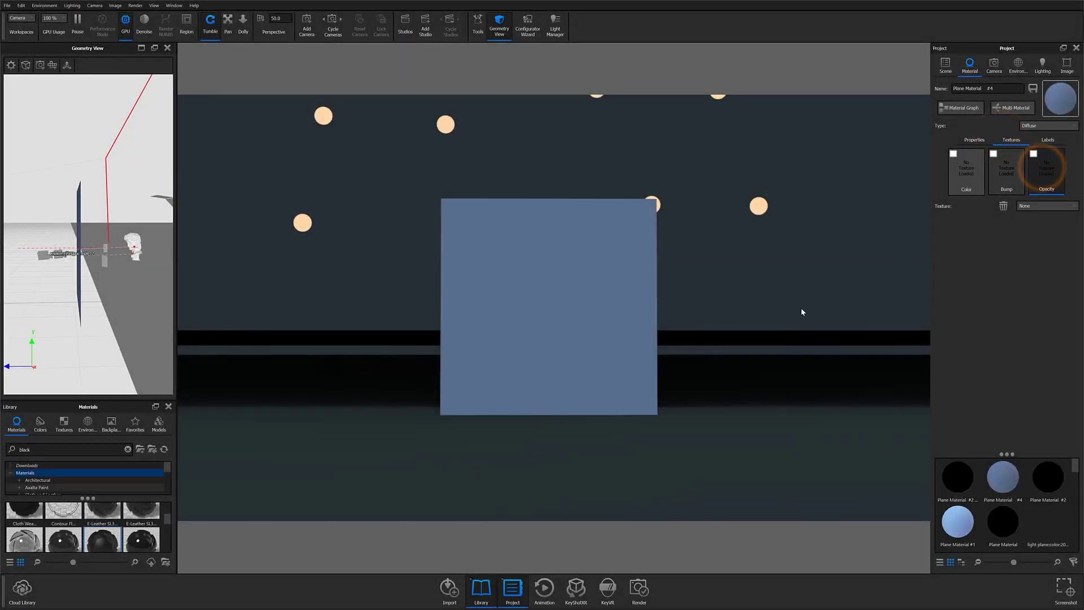
pyautogui.press('super')
pyautogui.click(244, 598)
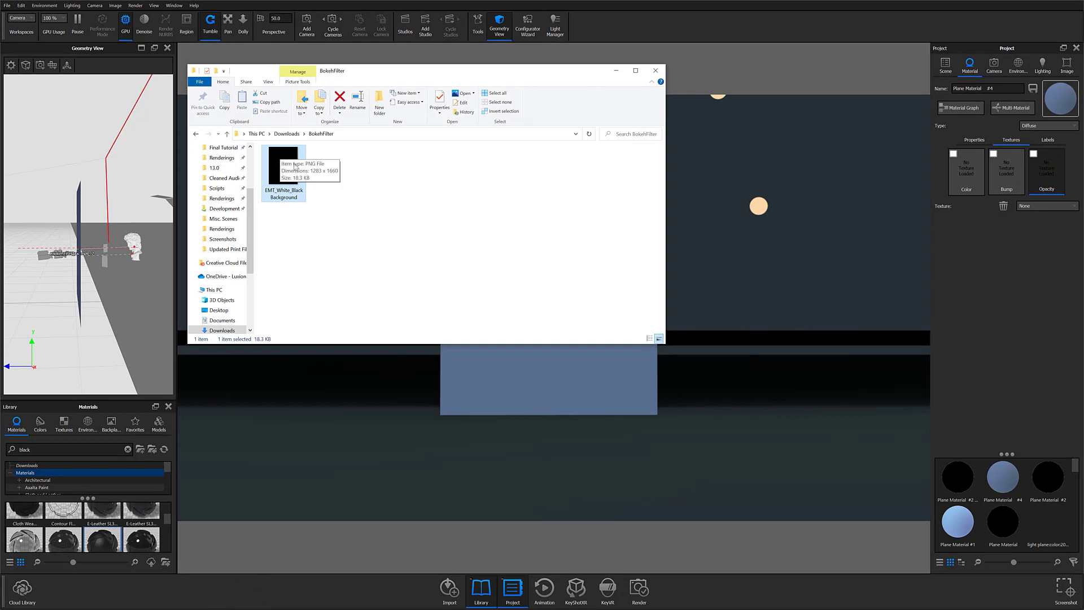
pyautogui.moveTo(281, 164); pyautogui.dragTo(960, 174)
pyautogui.click(616, 70)
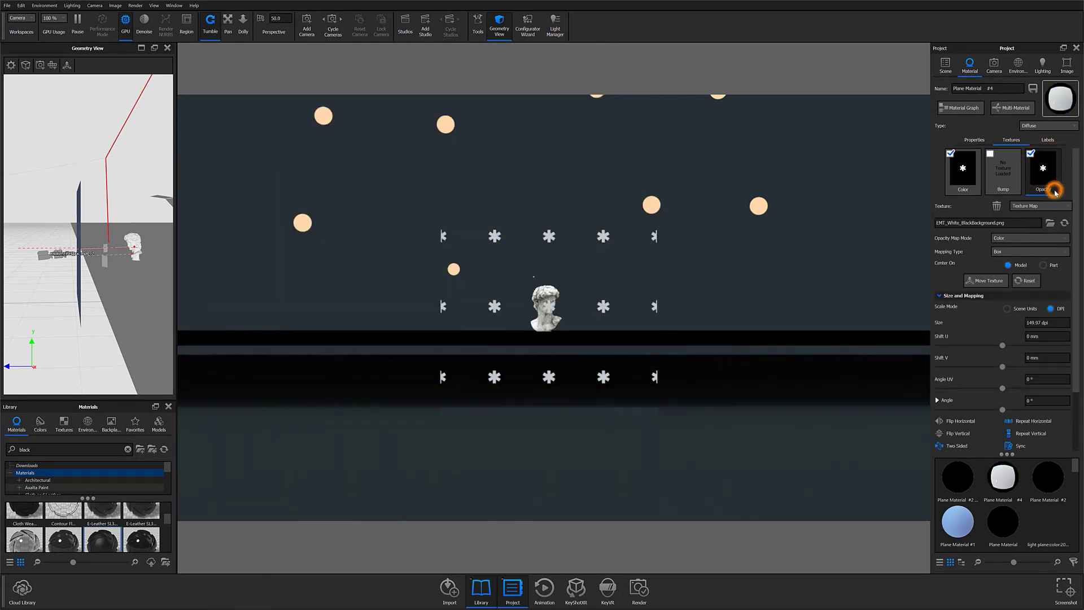
# - Set the opacity map mode to Inverse Color and make the plane two-sided
pyautogui.click(1033, 238)
pyautogui.click(1024, 258)
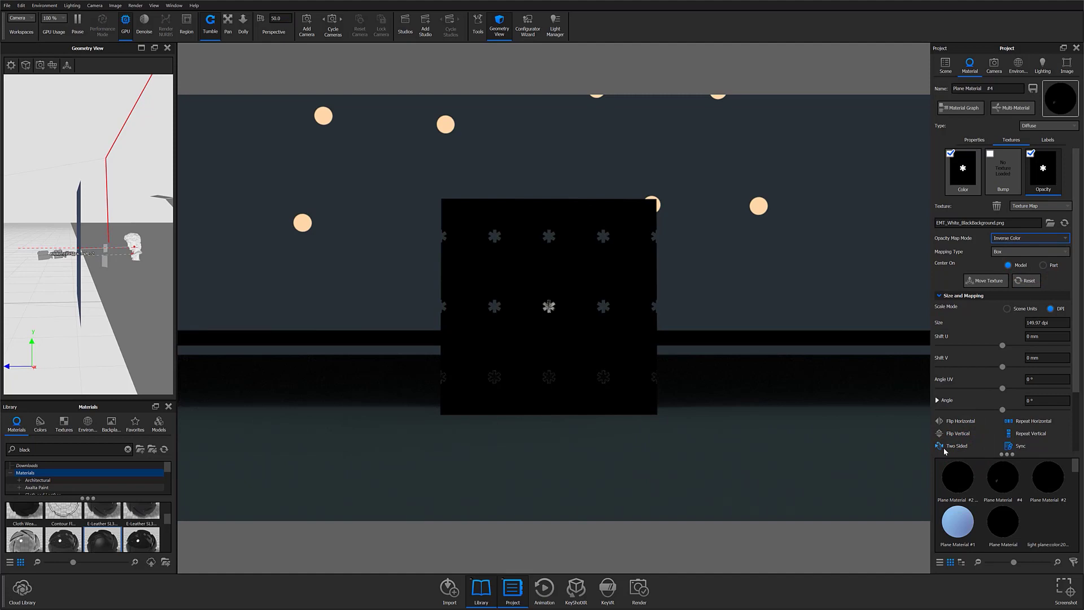
pyautogui.click(942, 447)
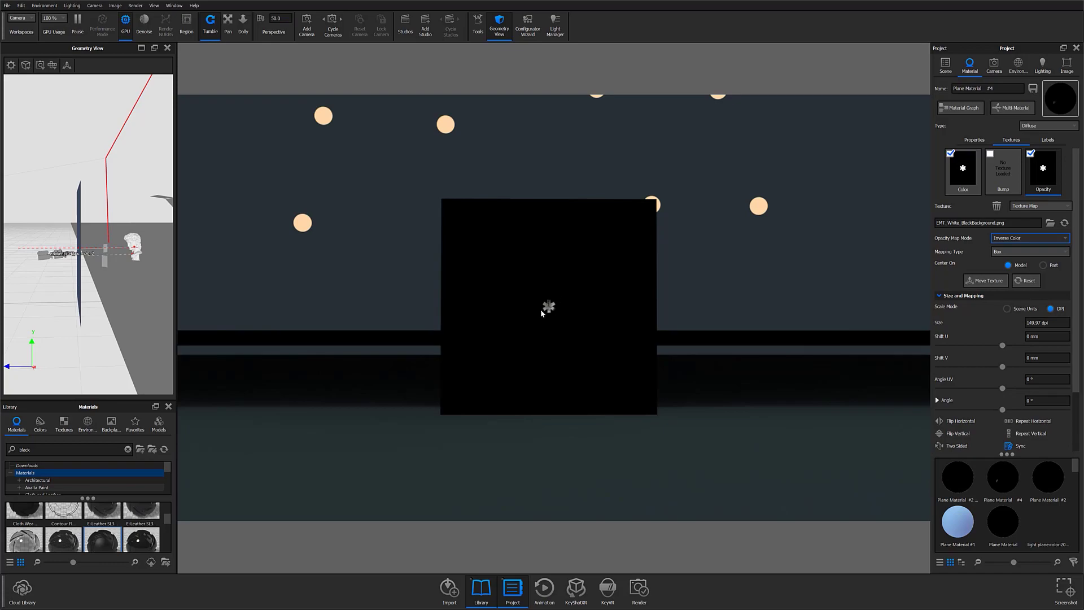
# - Dolly the camera in and tilt it to frame the bust closer and higher
pyautogui.scroll(10, 540, 320)
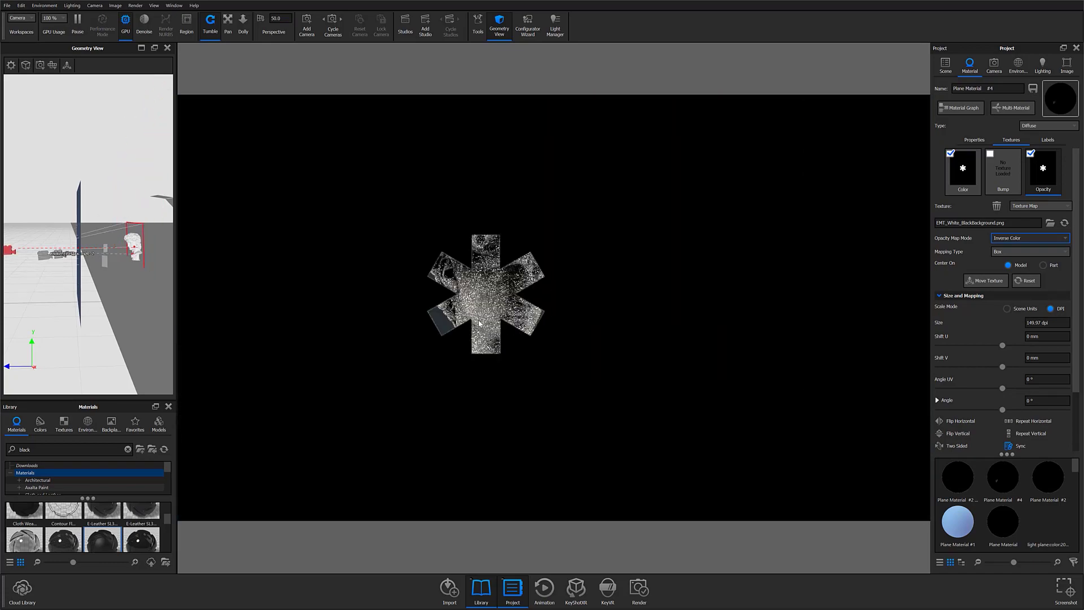
pyautogui.scroll(-10, 450, 320)
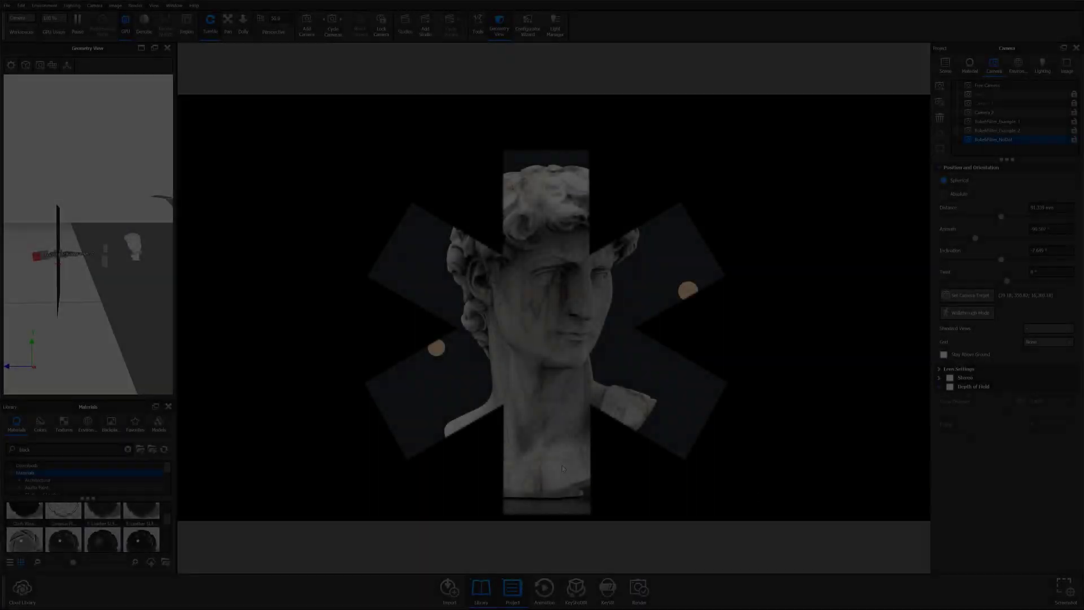
pyautogui.scroll(5, 559, 389)
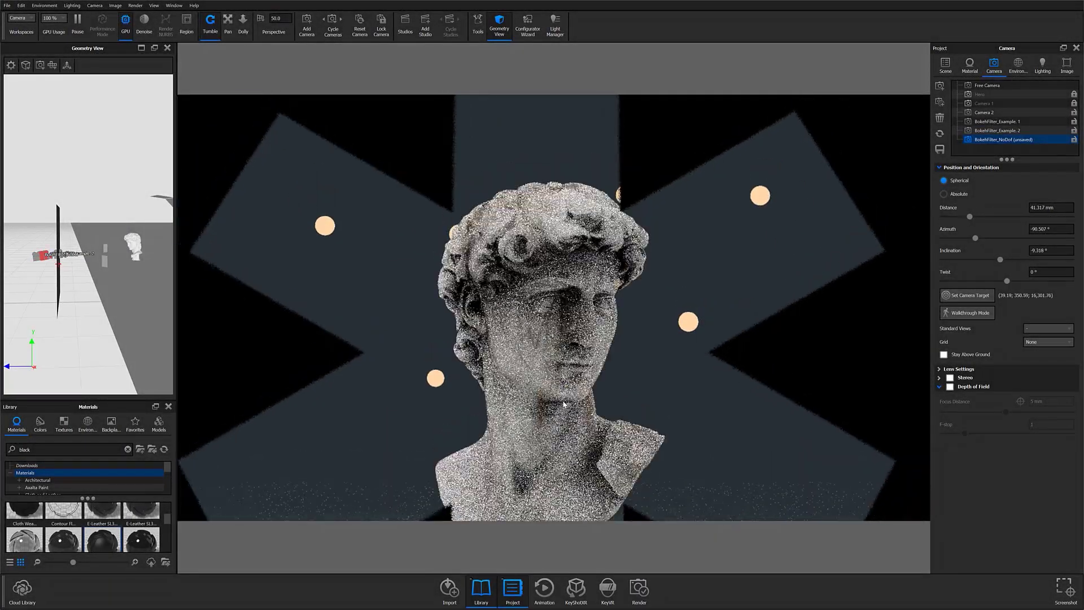
pyautogui.scroll(2, 565, 371)
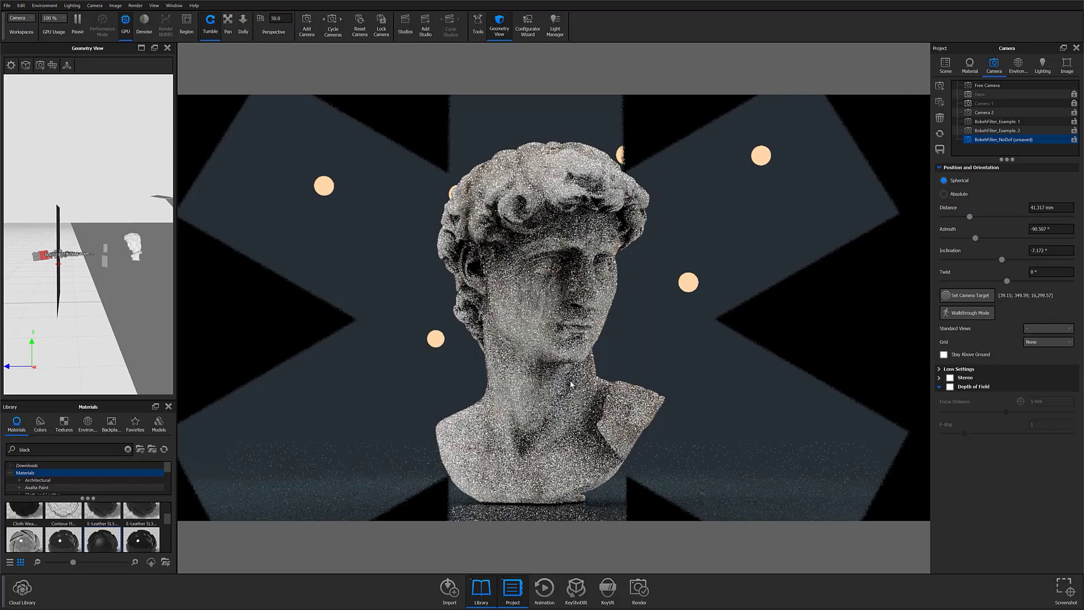
pyautogui.moveTo(571, 385); pyautogui.dragTo(580, 391)
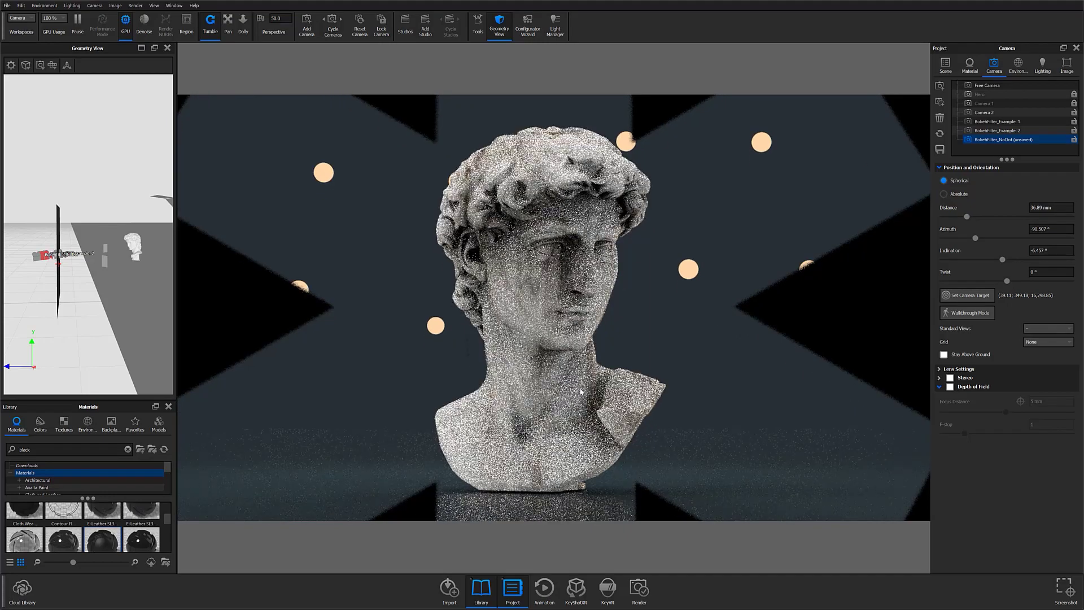
# - Turn on depth of field with 560 mm focus distance and F-stop 0.9
pyautogui.click(950, 386)
pyautogui.click(1069, 401)
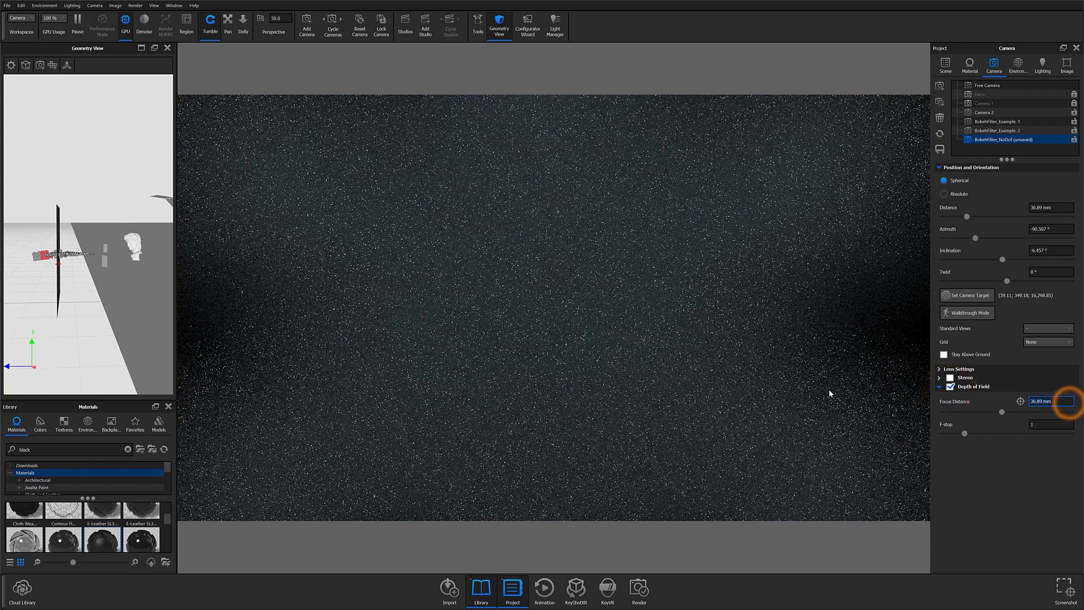
pyautogui.write('560')
pyautogui.press('Return')
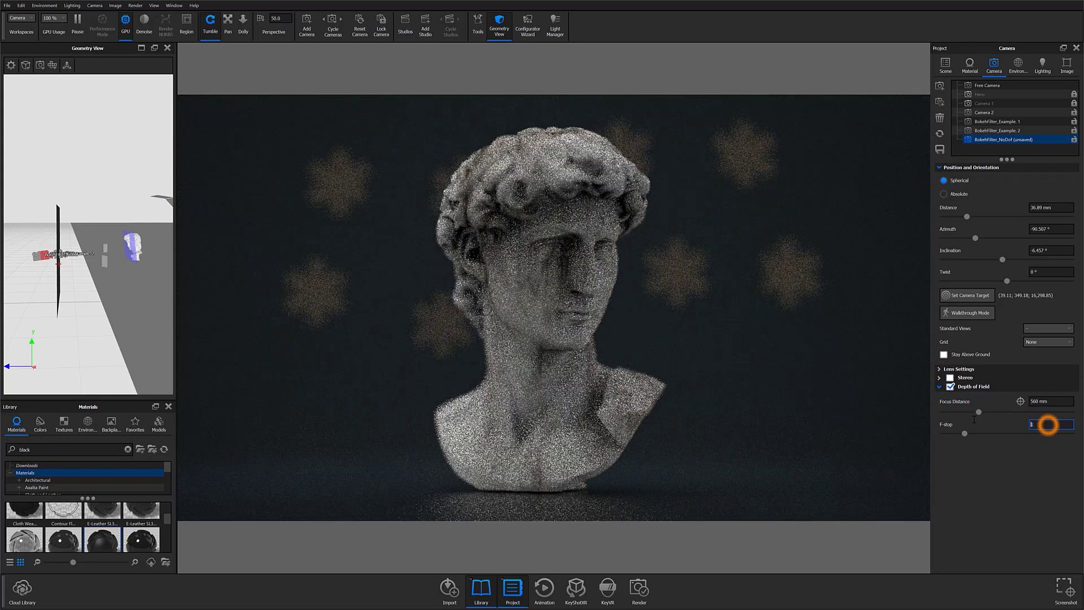
pyautogui.write('0.9')
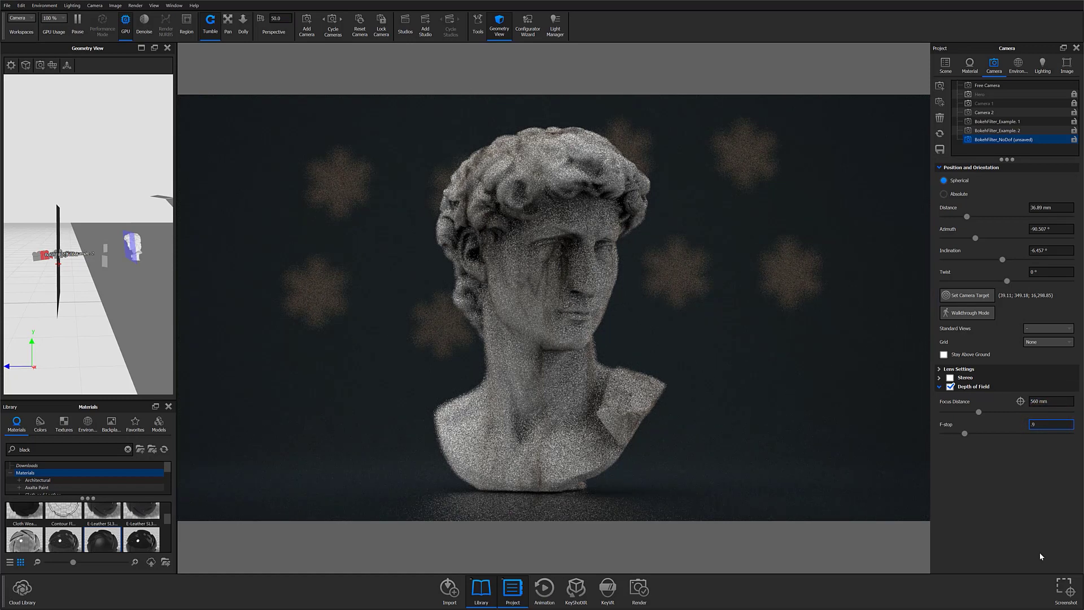
pyautogui.press('Return')
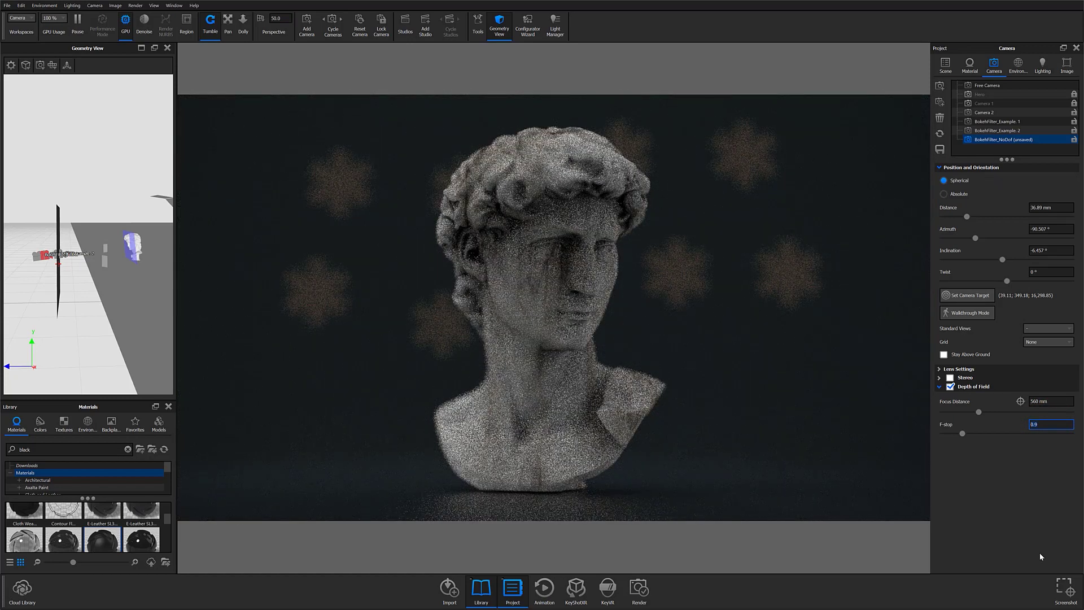
pyautogui.click(1018, 66)
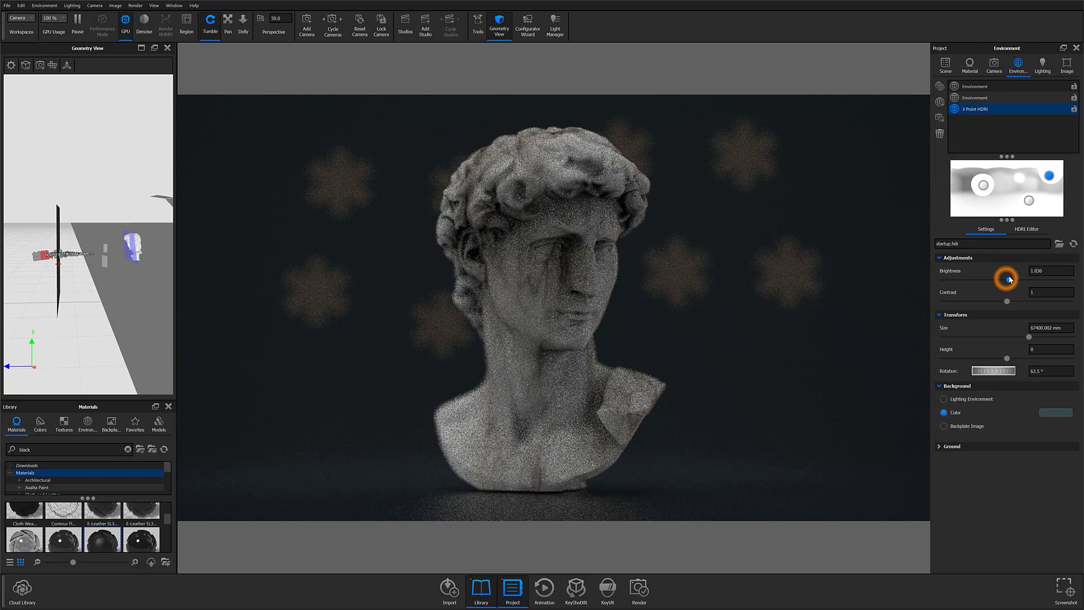
# - Raise the image exposure to 0.712 EV and lower environment brightness to 0.876
pyautogui.moveTo(1019, 280); pyautogui.dragTo(1027, 278)
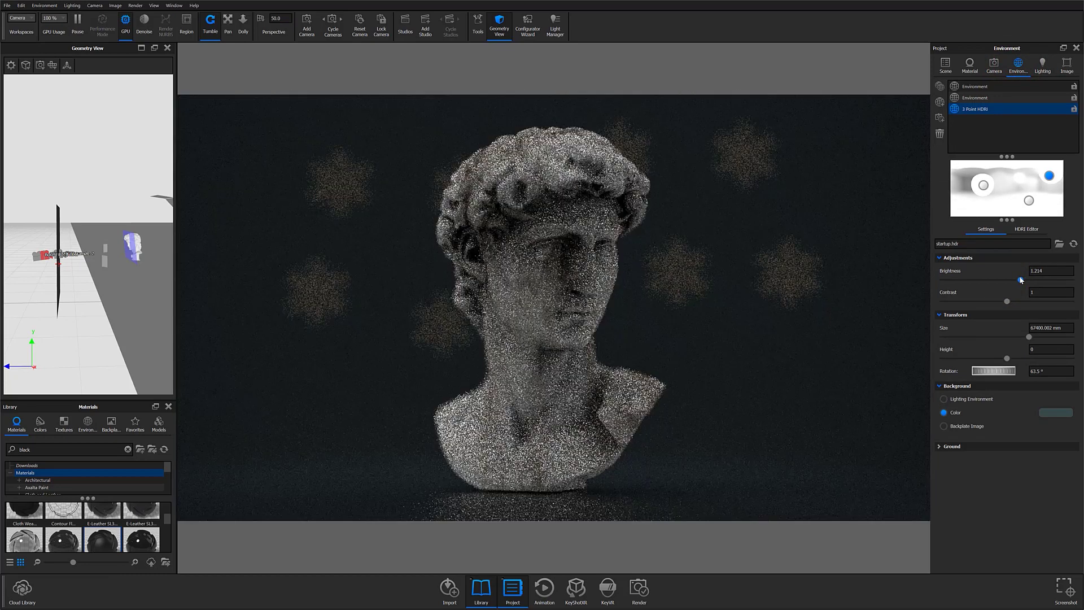
pyautogui.click(1070, 65)
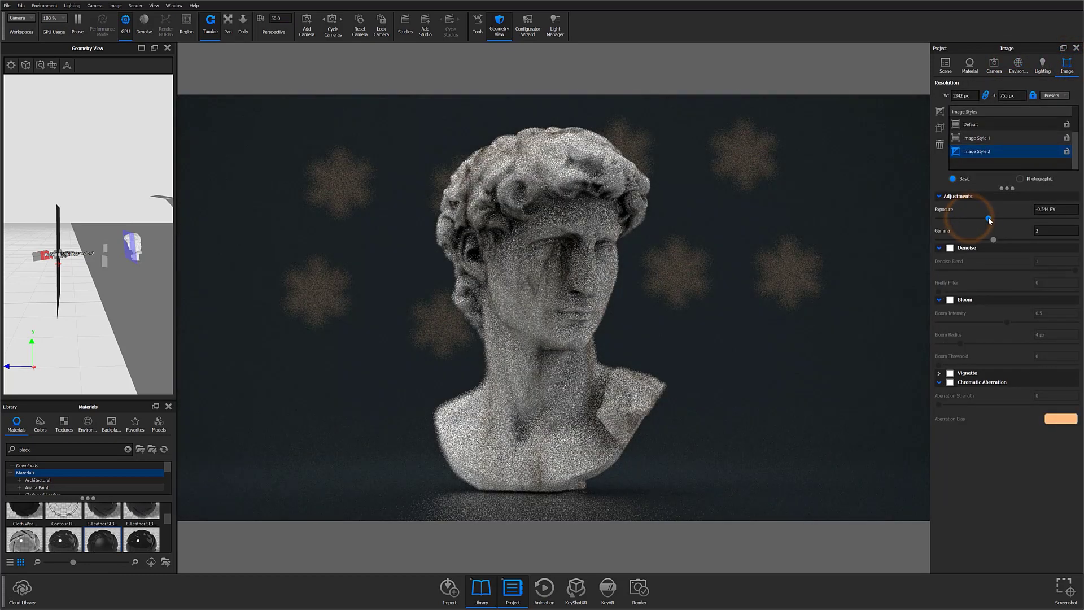
pyautogui.moveTo(989, 219)
pyautogui.mouseDown()
pyautogui.moveTo(1018, 221)
pyautogui.moveTo(993, 239)
pyautogui.mouseUp()
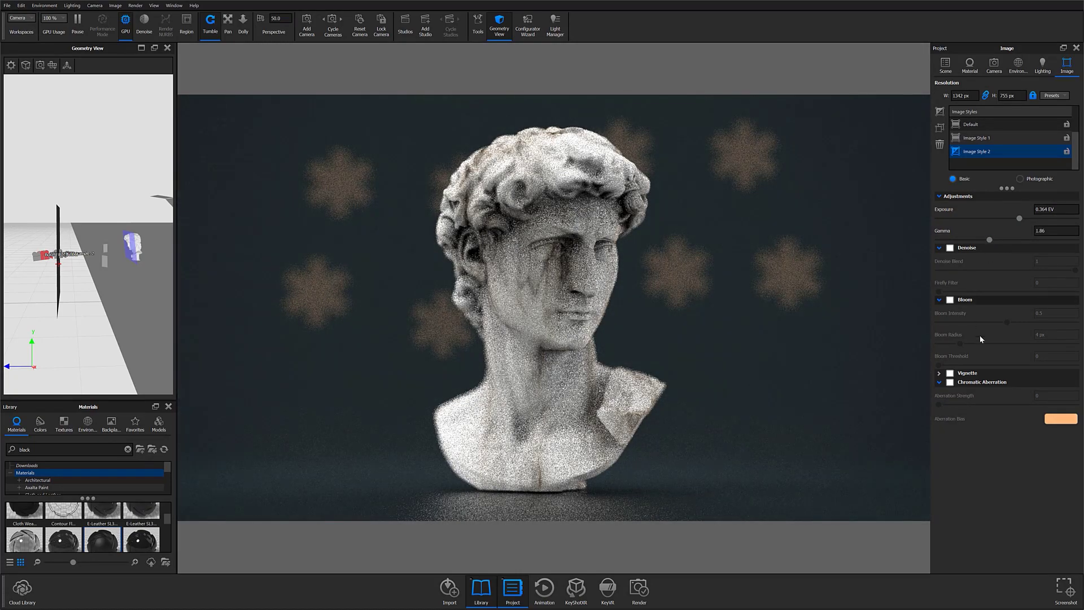
pyautogui.moveTo(574, 291); pyautogui.dragTo(687, 300)
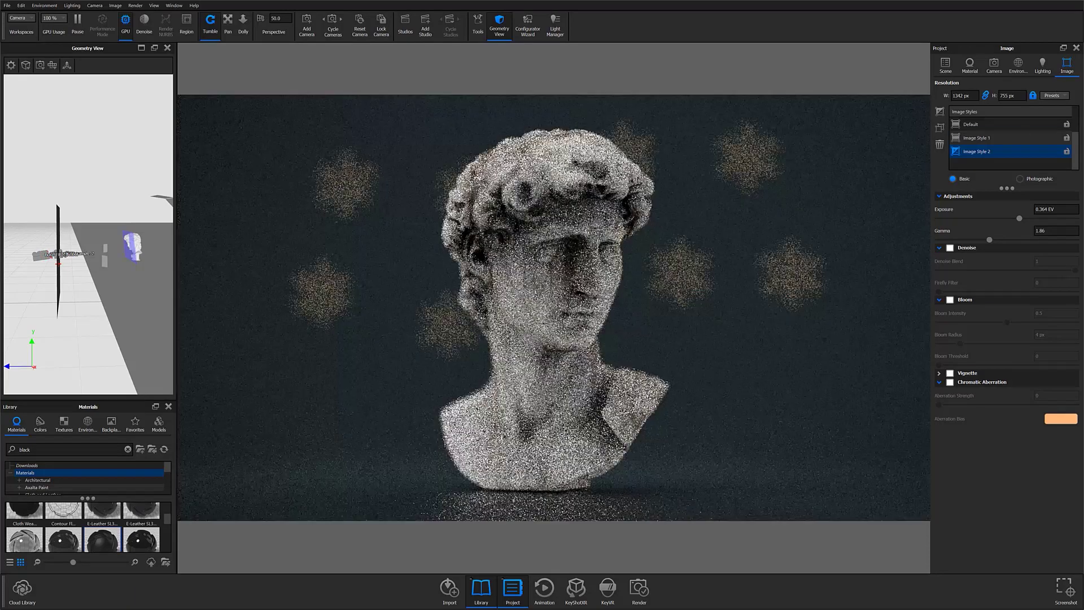
pyautogui.moveTo(1020, 219); pyautogui.dragTo(1031, 220)
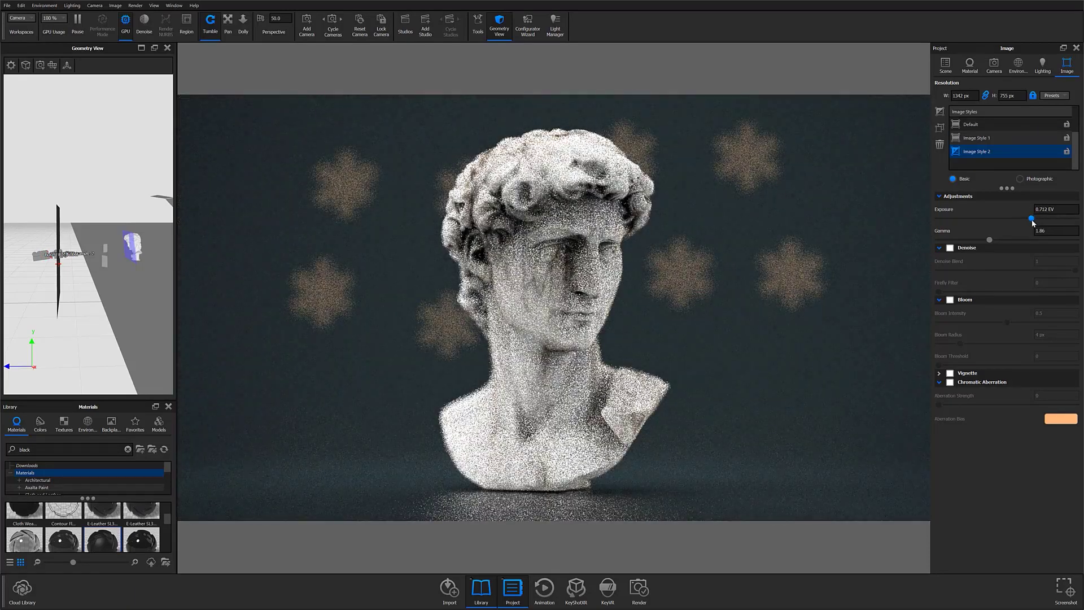
pyautogui.click(1018, 64)
pyautogui.moveTo(1011, 282); pyautogui.dragTo(997, 280)
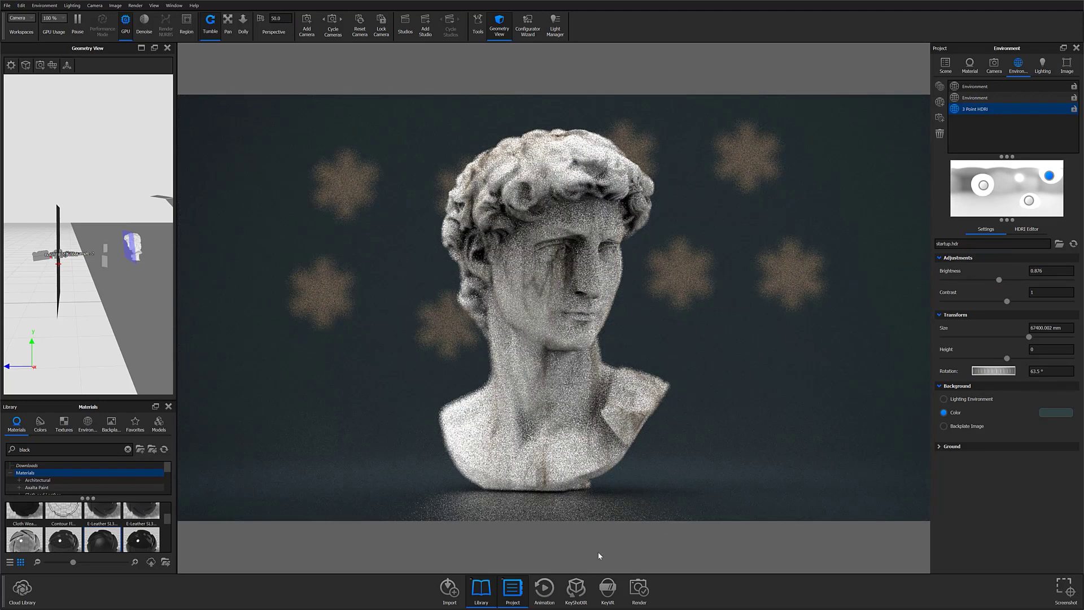
# - Select the nine Bokeh Filter spheres and raise their warm emissive intensity from 3 to 6
pyautogui.click(945, 65)
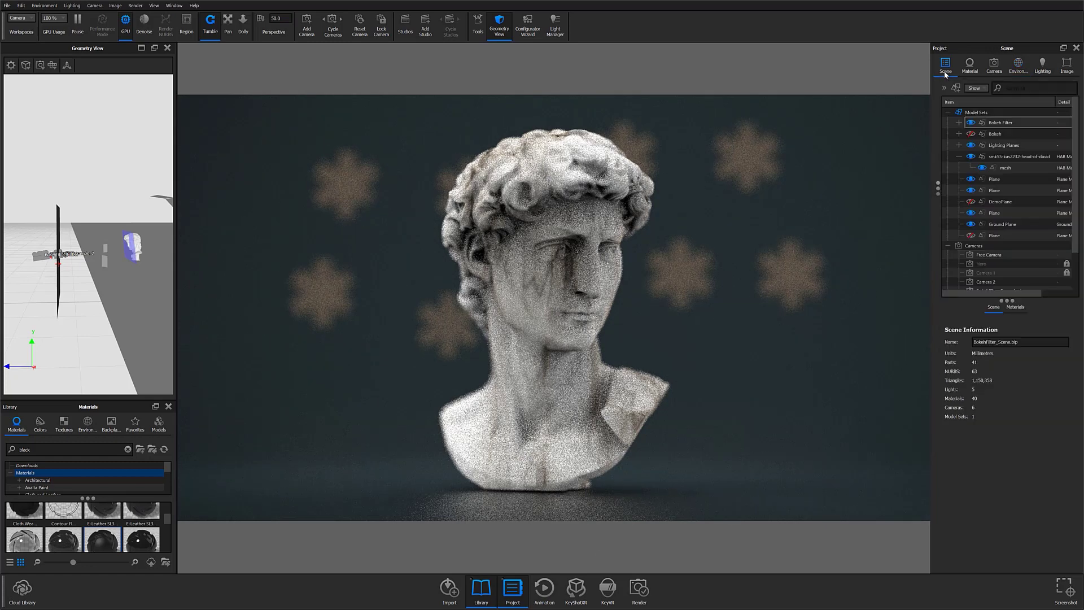
pyautogui.click(961, 123)
pyautogui.click(1010, 136)
pyautogui.keyDown('shift'); pyautogui.click(1013, 224); pyautogui.keyUp('shift')
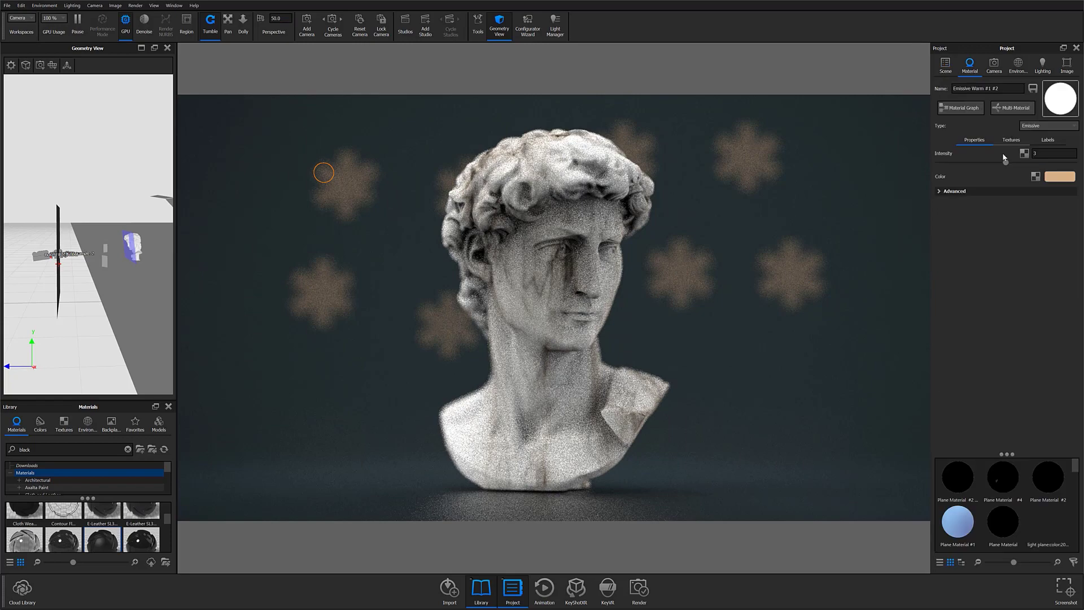
pyautogui.moveTo(1009, 164); pyautogui.dragTo(1055, 163)
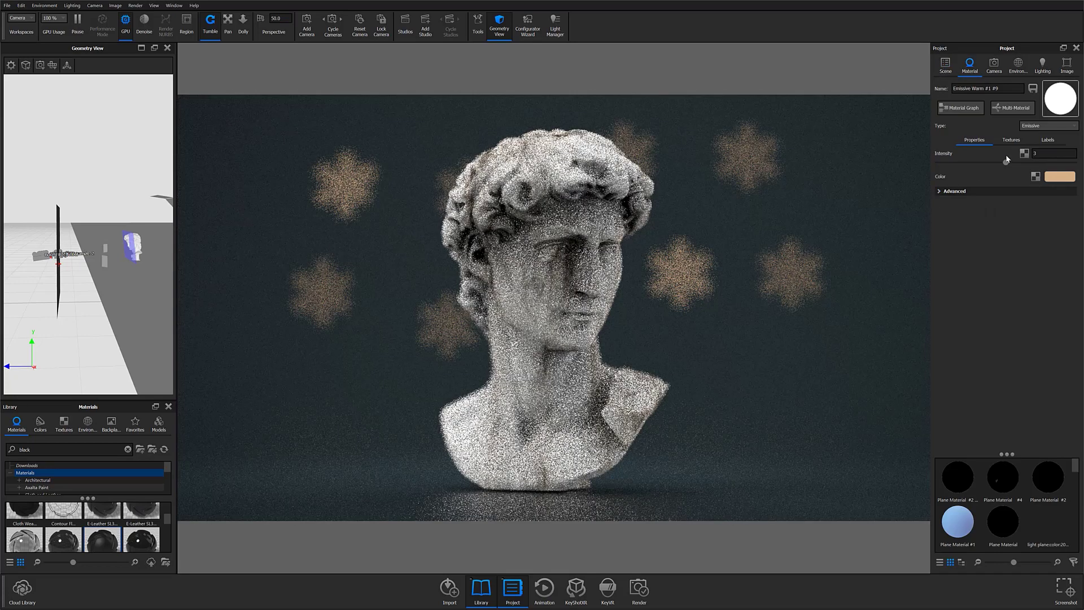
pyautogui.moveTo(1006, 163); pyautogui.dragTo(1061, 163)
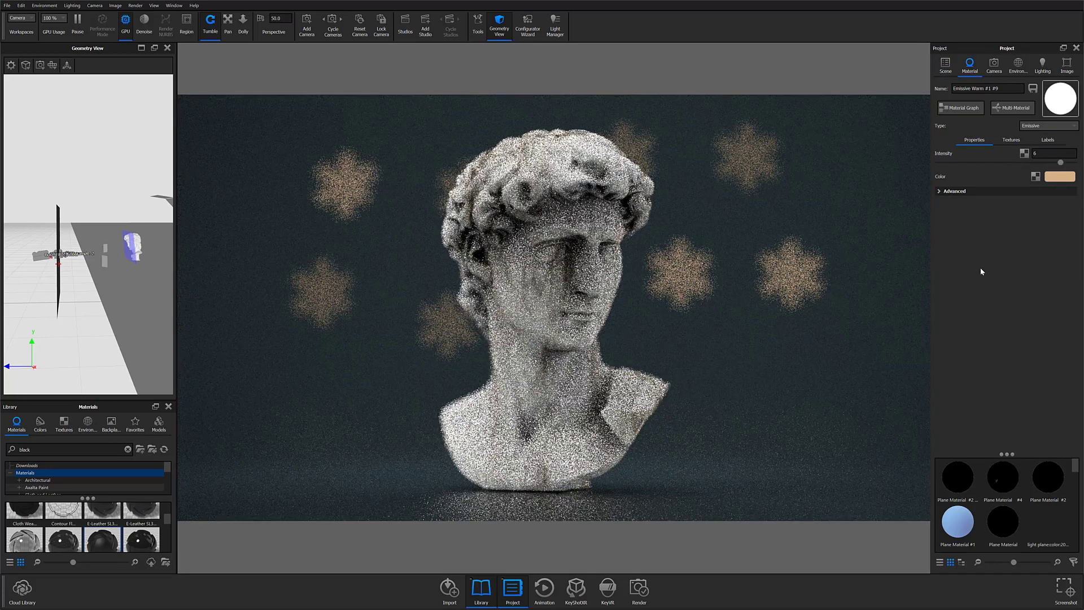
# - Select another Sphere #1 light in the scene tree and inspect its emissive material settings
pyautogui.click(943, 61)
pyautogui.click(1024, 224)
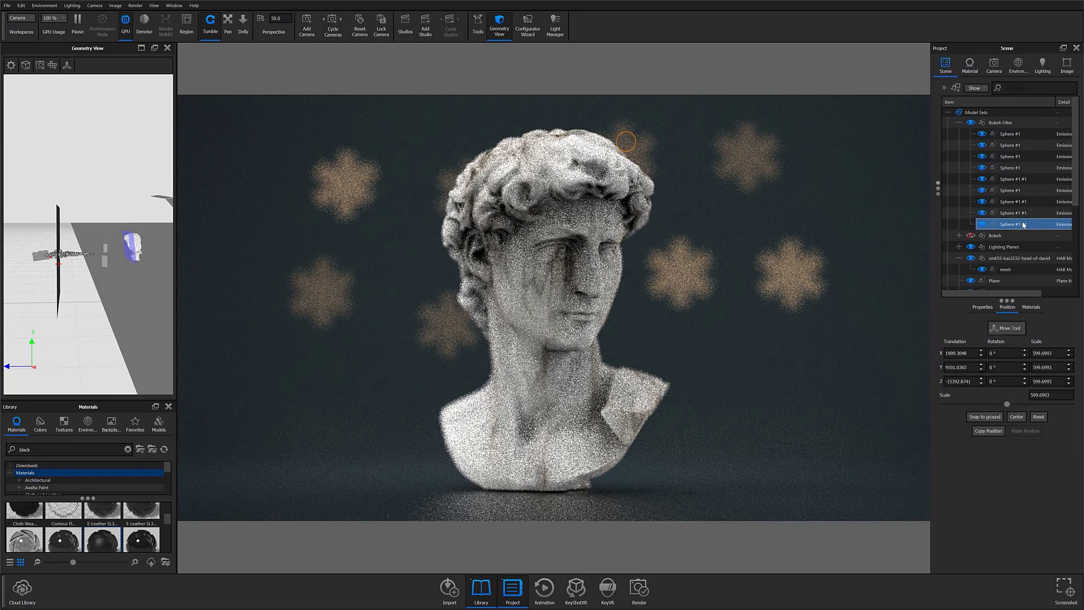
pyautogui.click(970, 63)
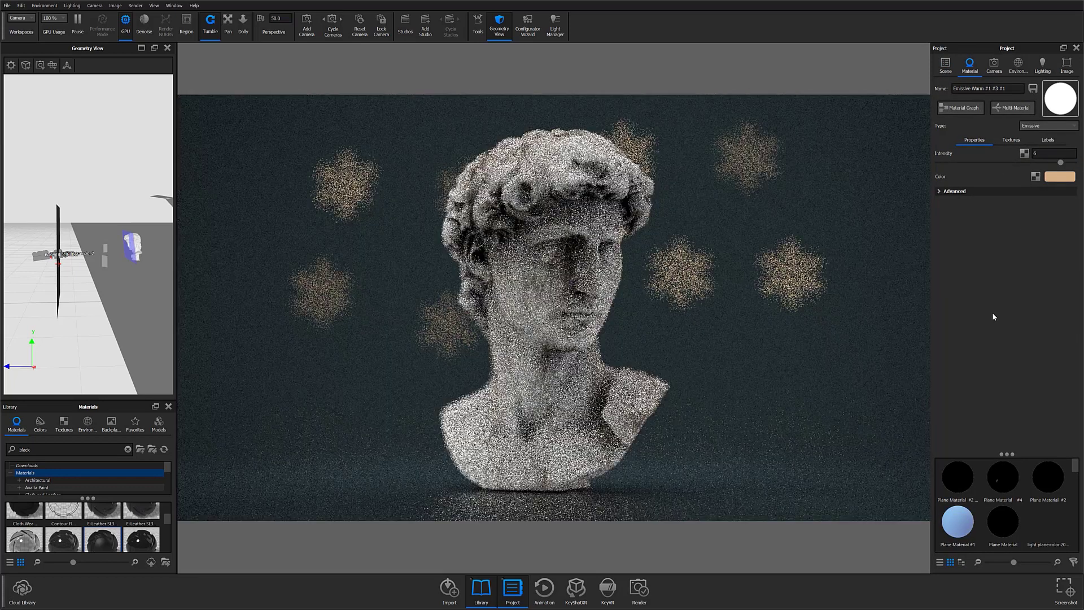